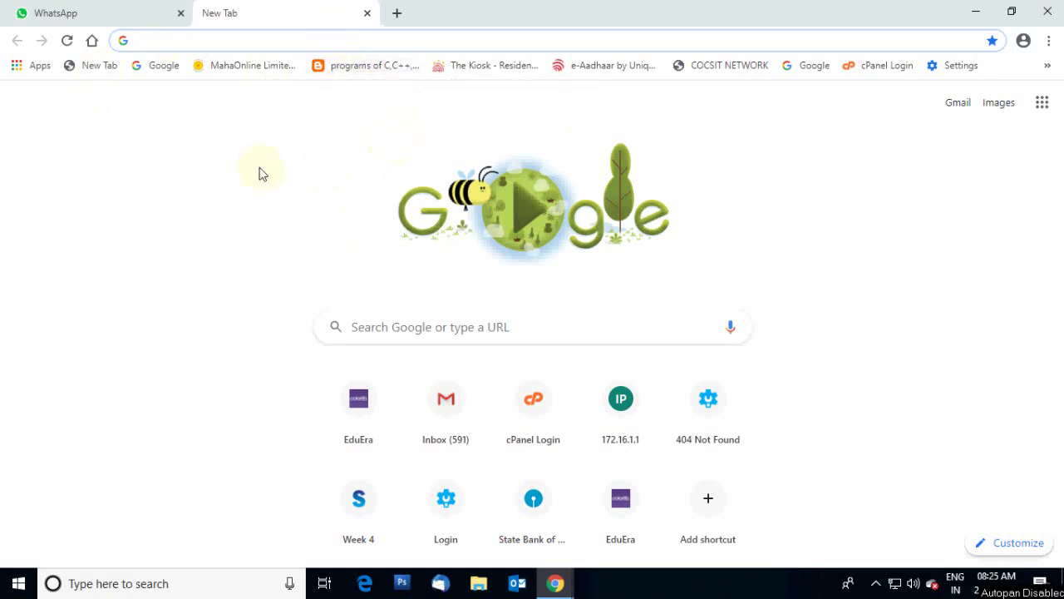
Open Gmail and sign in to the second listed Google account by entering the account password.
left_click(960, 105)
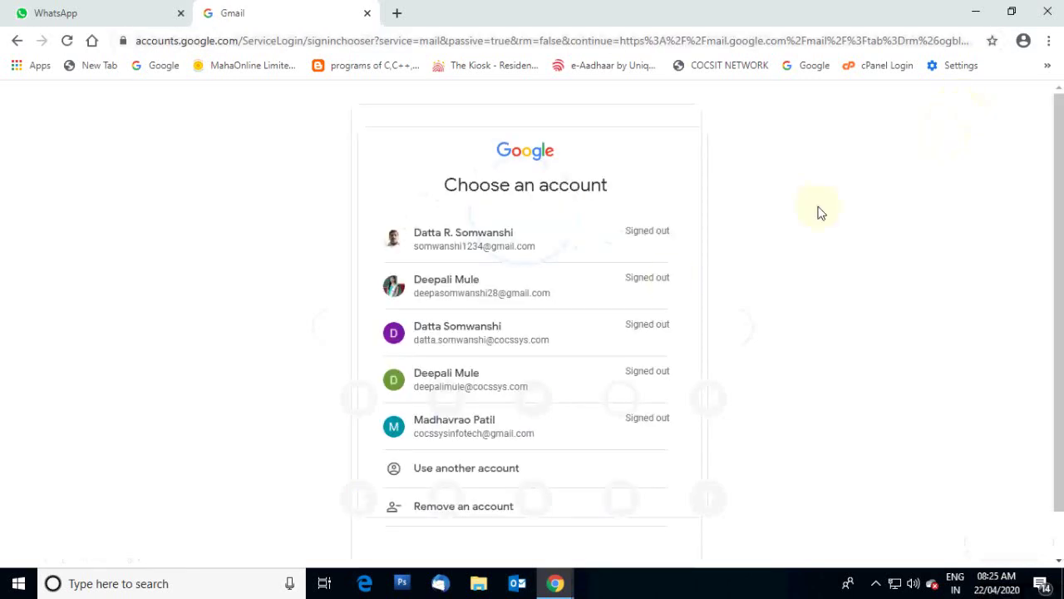
left_click(462, 293)
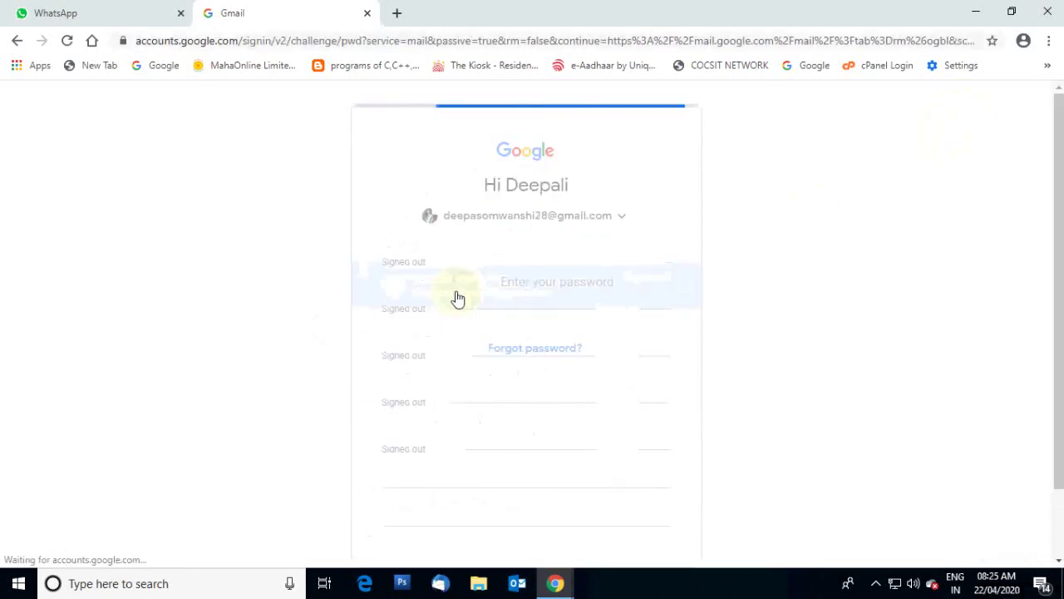
type("•")
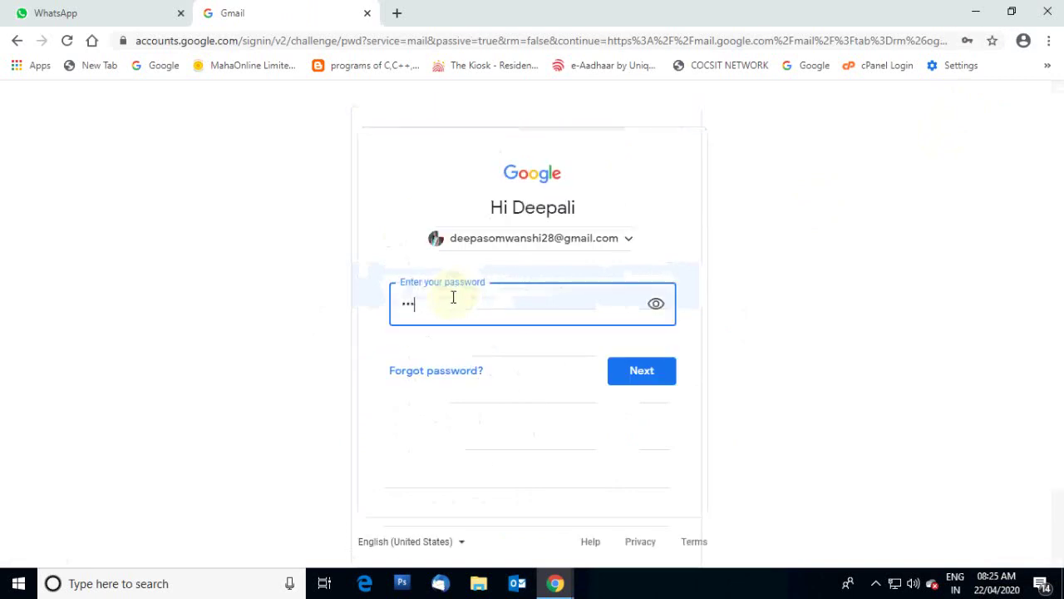
type("•••")
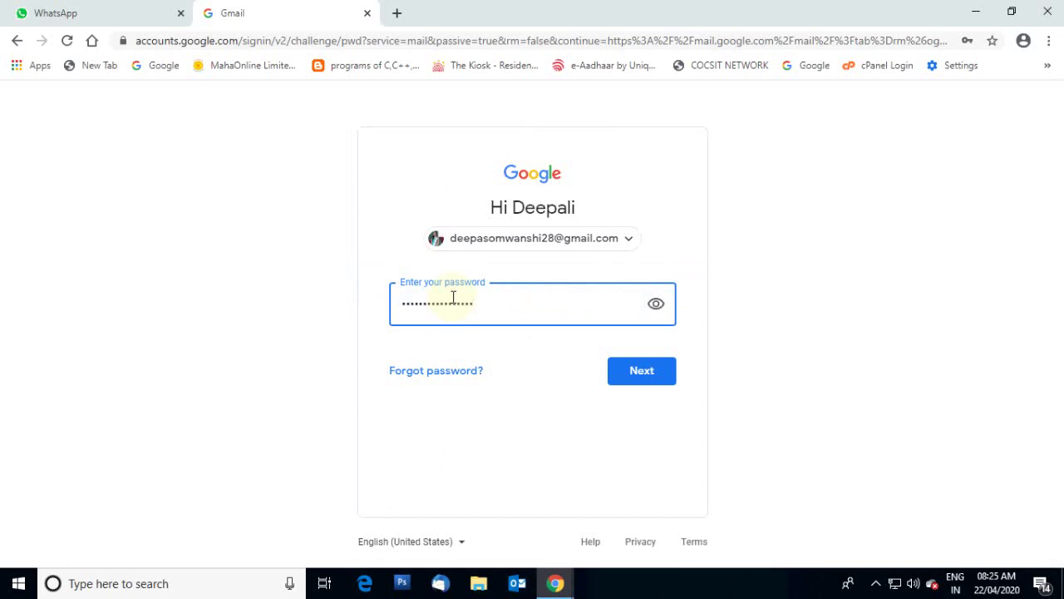
left_click(649, 373)
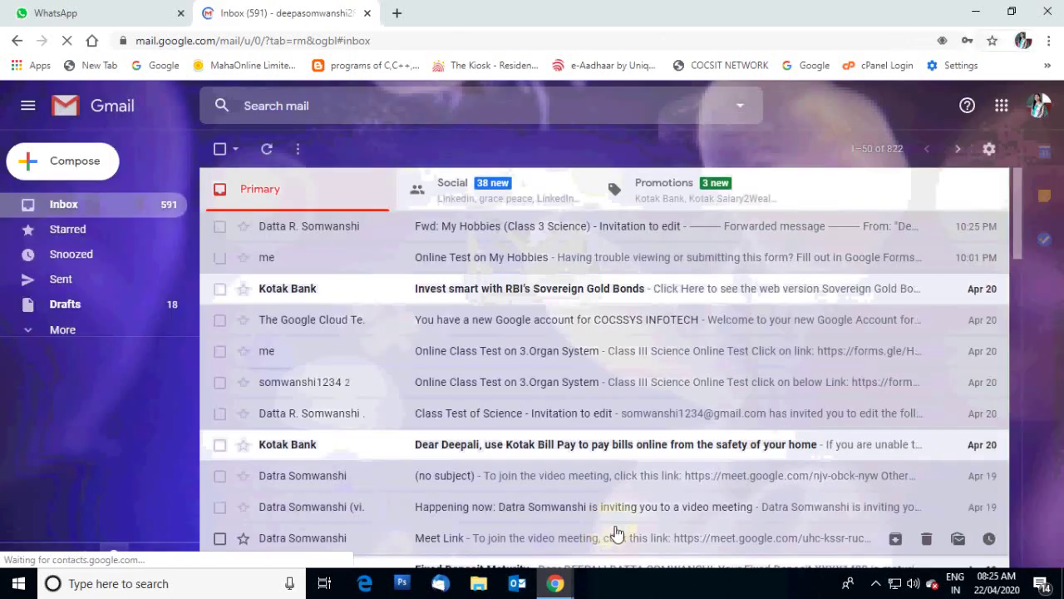
Switch to Google Drive and start a new Google Form from a template.
left_click(1002, 110)
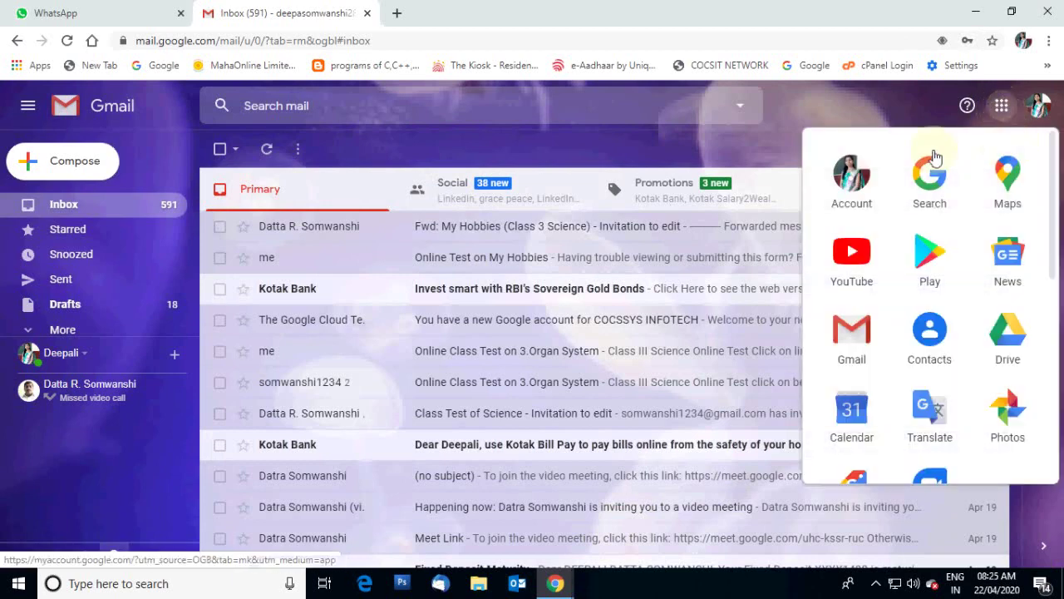
left_click(1009, 346)
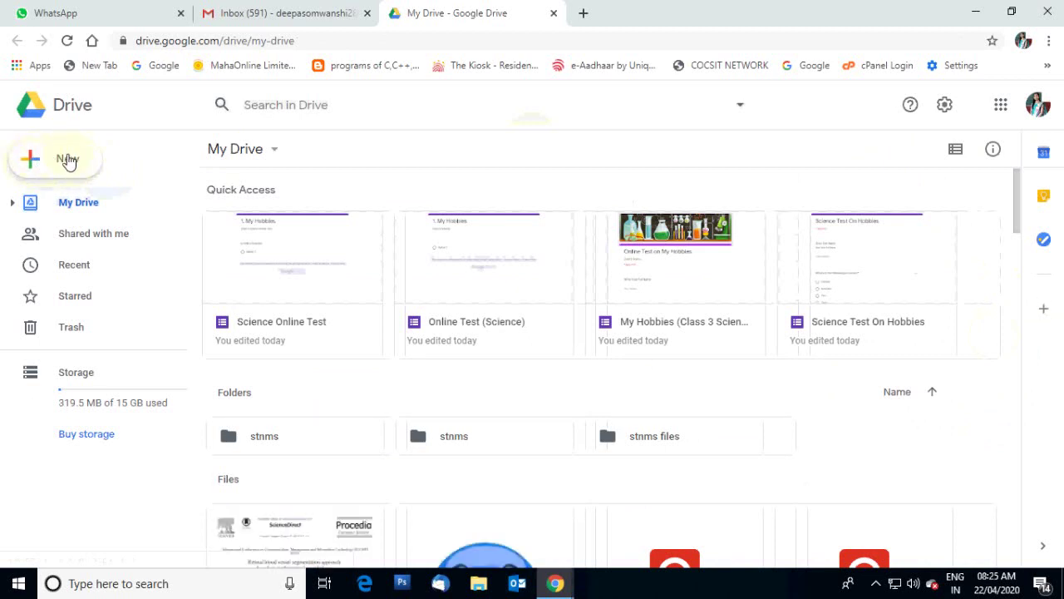
left_click(66, 162)
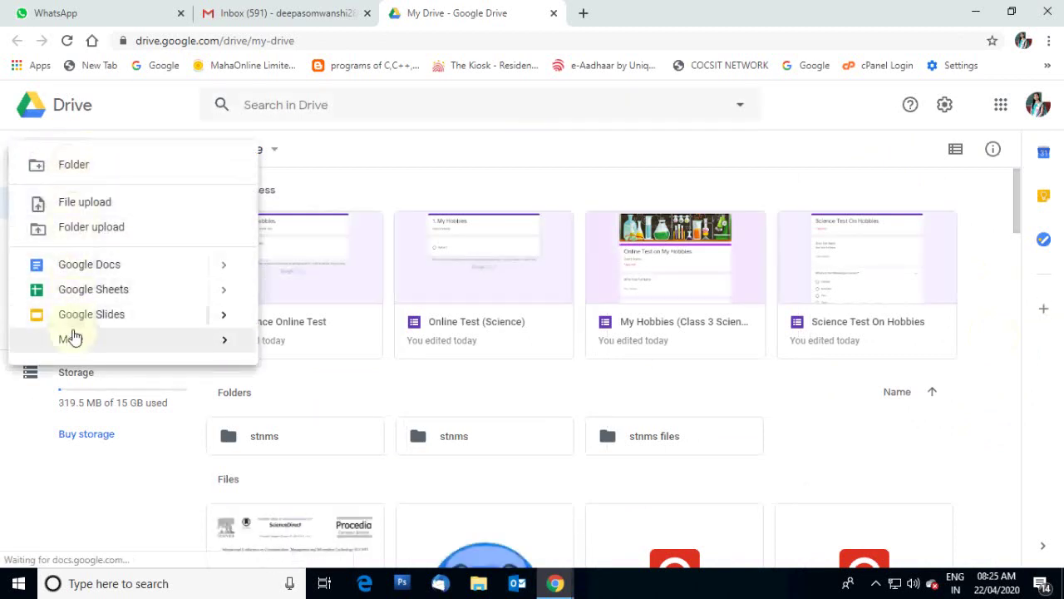
mouse_move(71, 346)
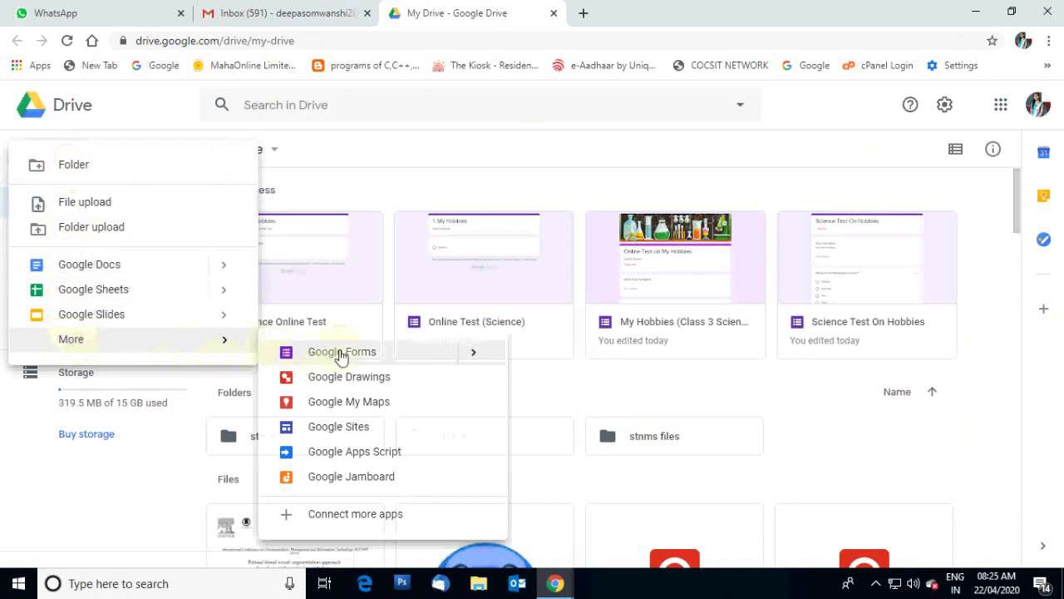
left_click(473, 358)
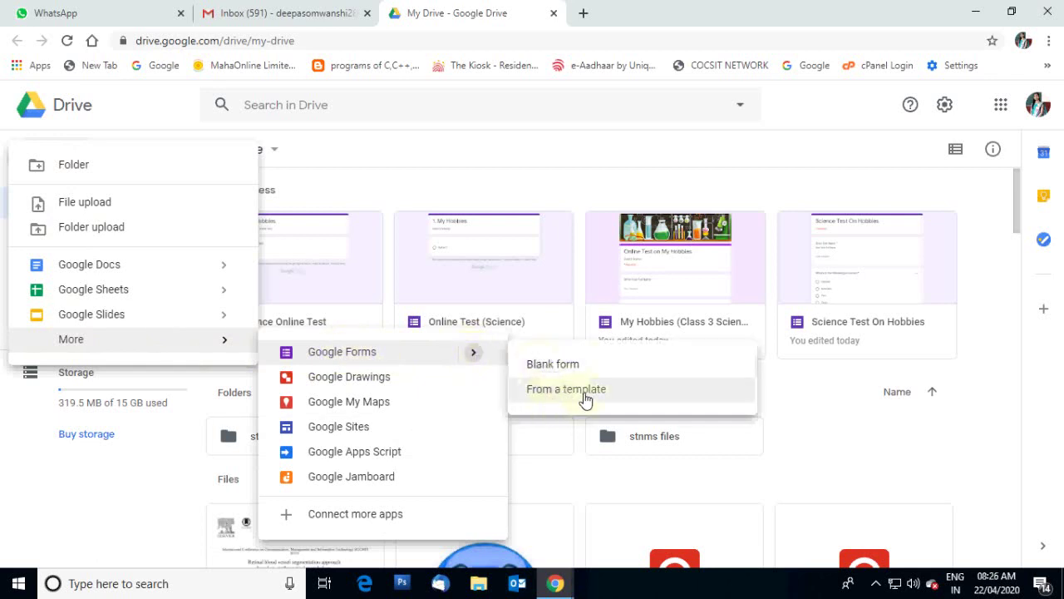
left_click(559, 398)
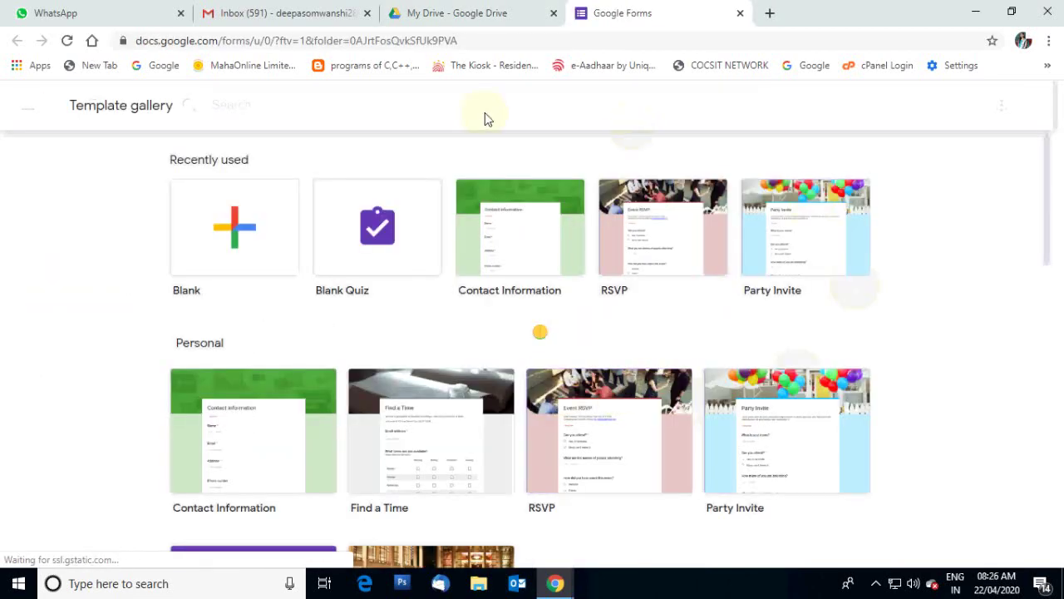
Create a form from the Blank Quiz template in the gallery's Education section.
scroll(307, 282, "down", 3)
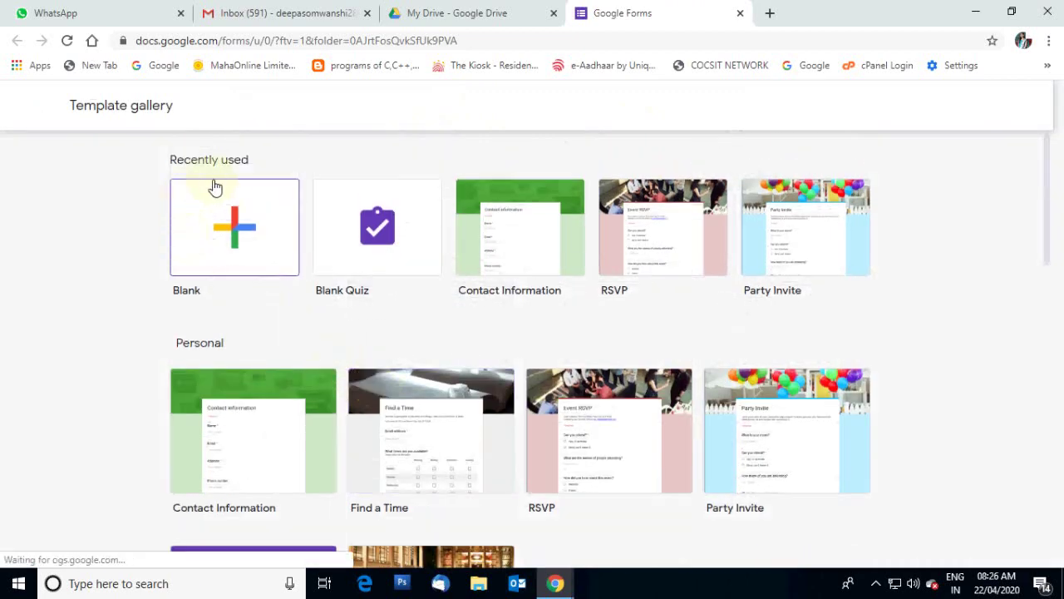
scroll(249, 324, "down", 5)
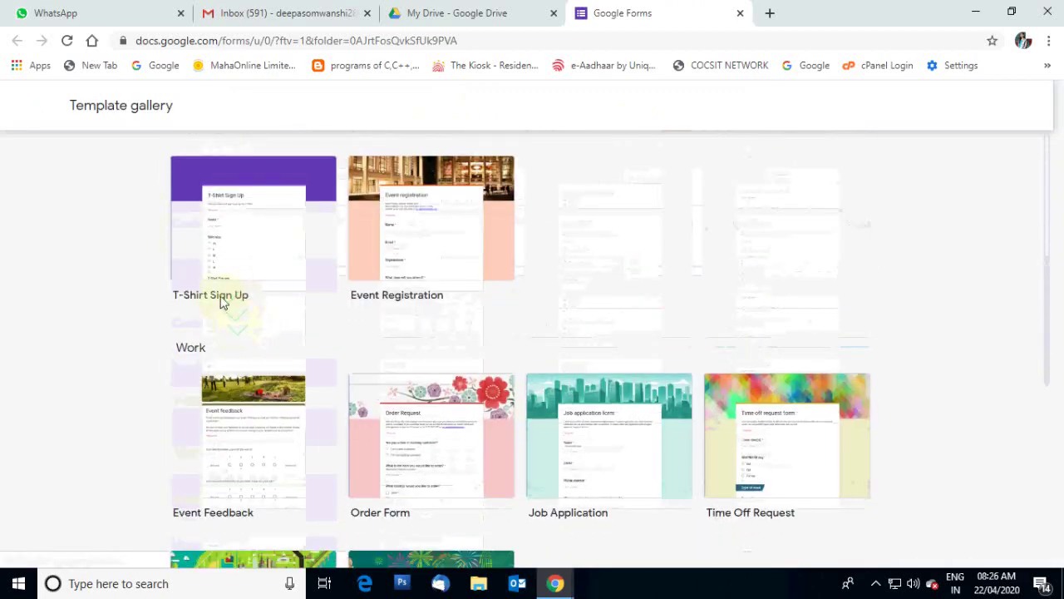
scroll(208, 283, "down", 2)
scroll(200, 324, "down", 2)
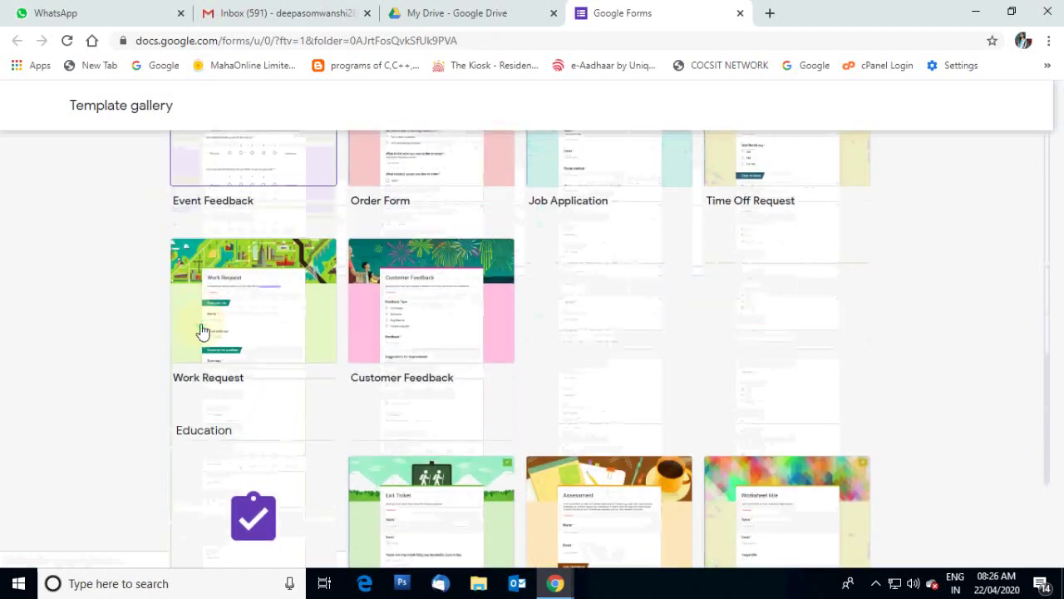
scroll(209, 343, "down", 2)
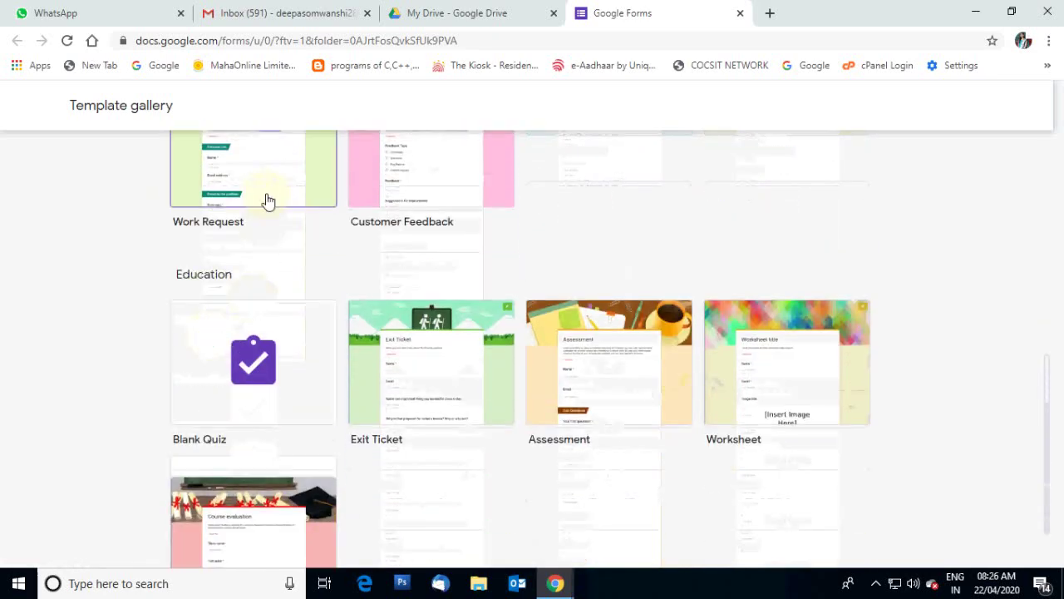
scroll(224, 250, "down", 1)
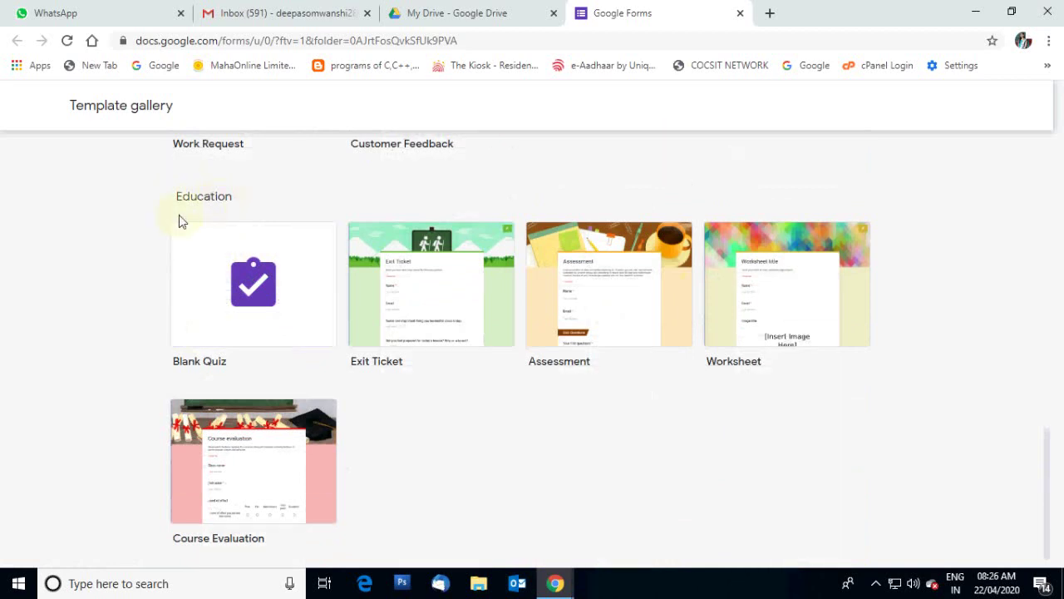
left_click(241, 306)
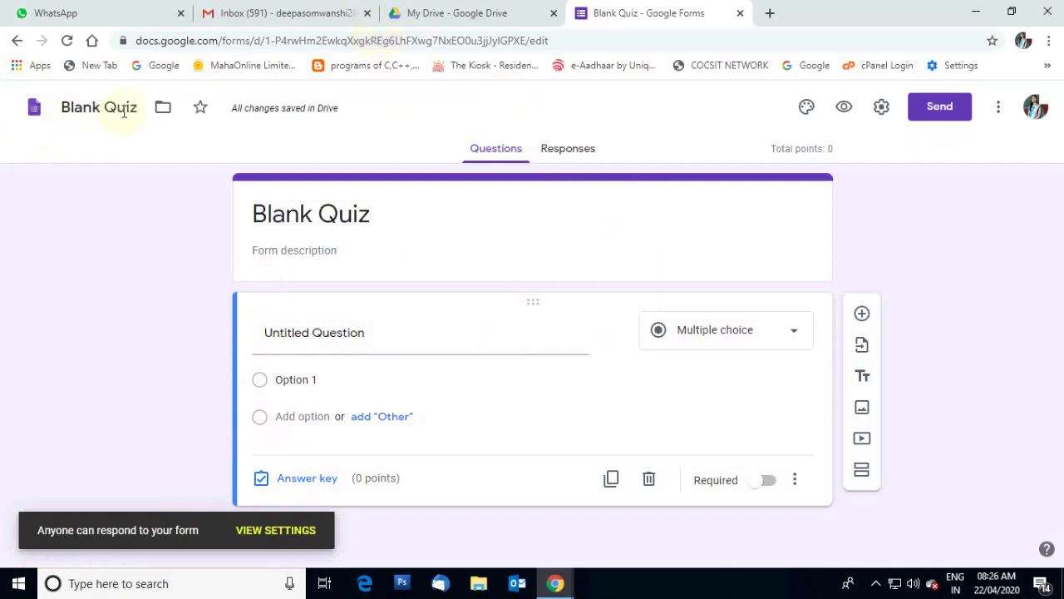
Rename the quiz file as "Online Test on Science".
left_click_drag(140, 107, 56, 114)
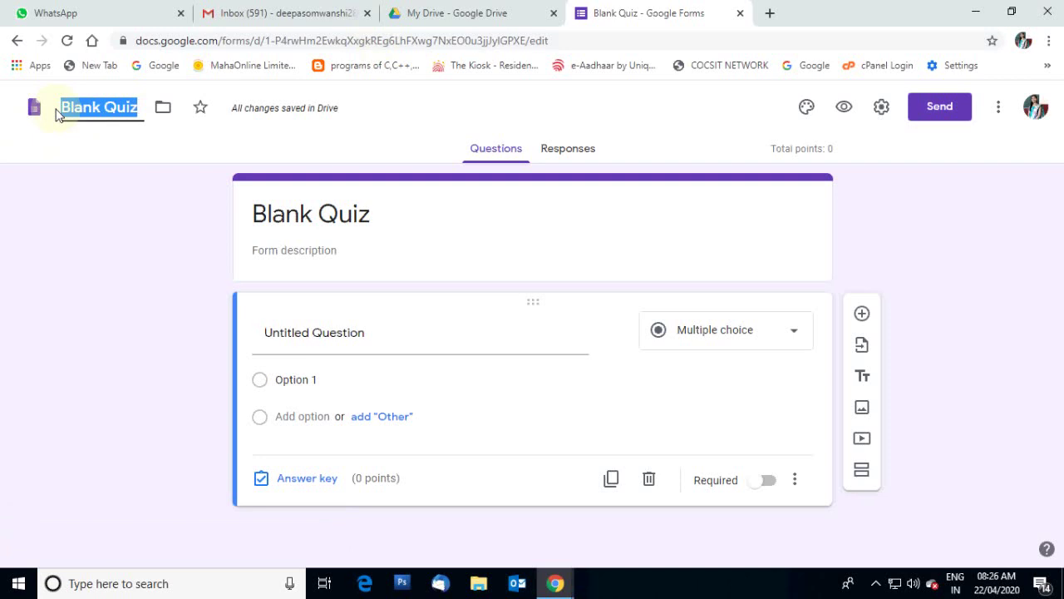
type("ONline")
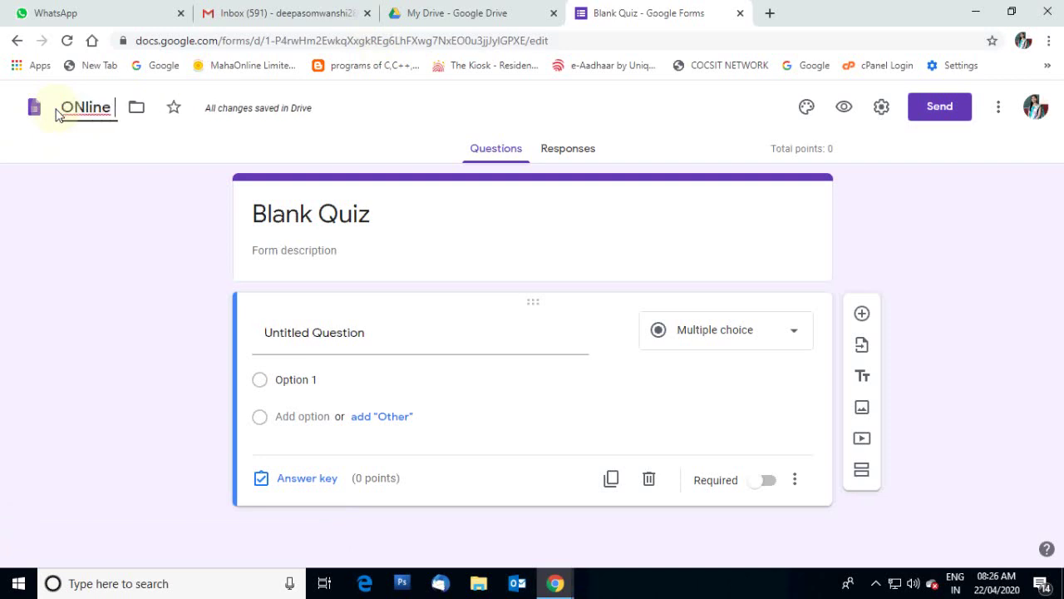
type(" Test")
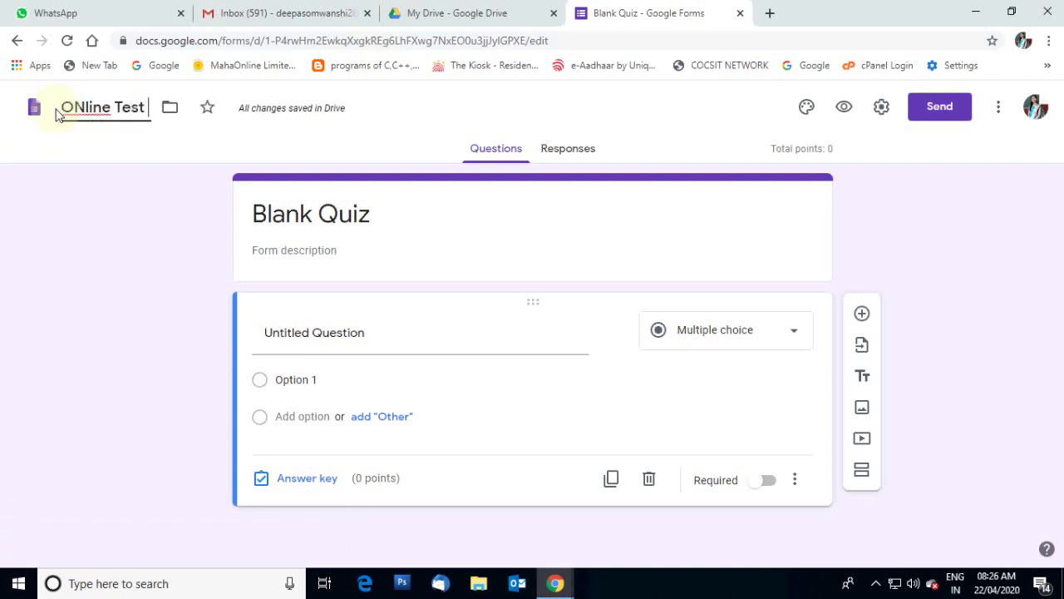
key("BackSpace")
key("BackSpace")
key("BackSpace")
key("BackSpace")
key("BackSpace")
key("BackSpace")
key("BackSpace")
key("BackSpace")
key("BackSpace")
key("BackSpace")
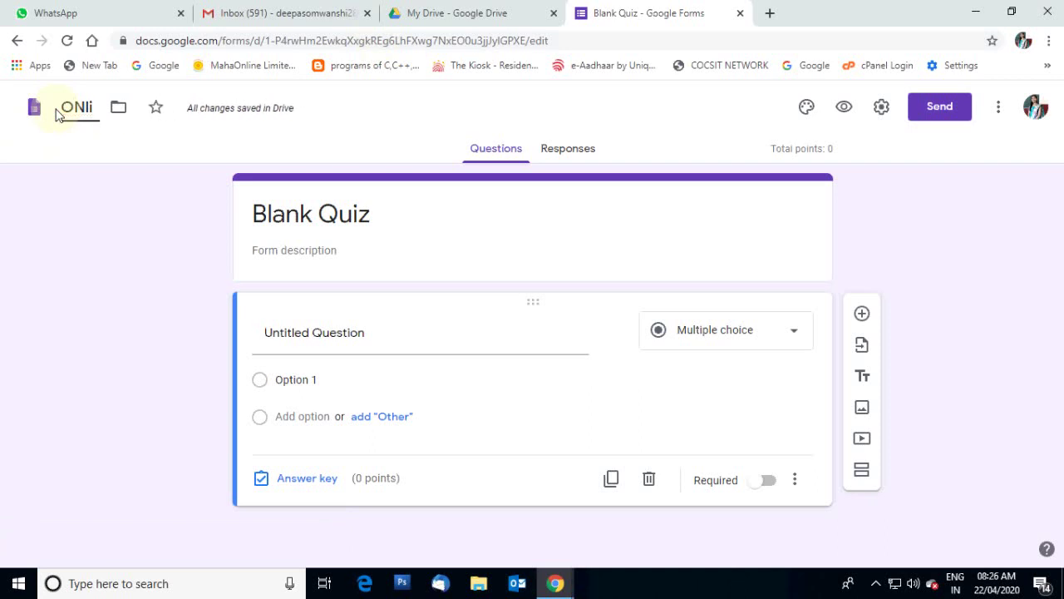
type("nl")
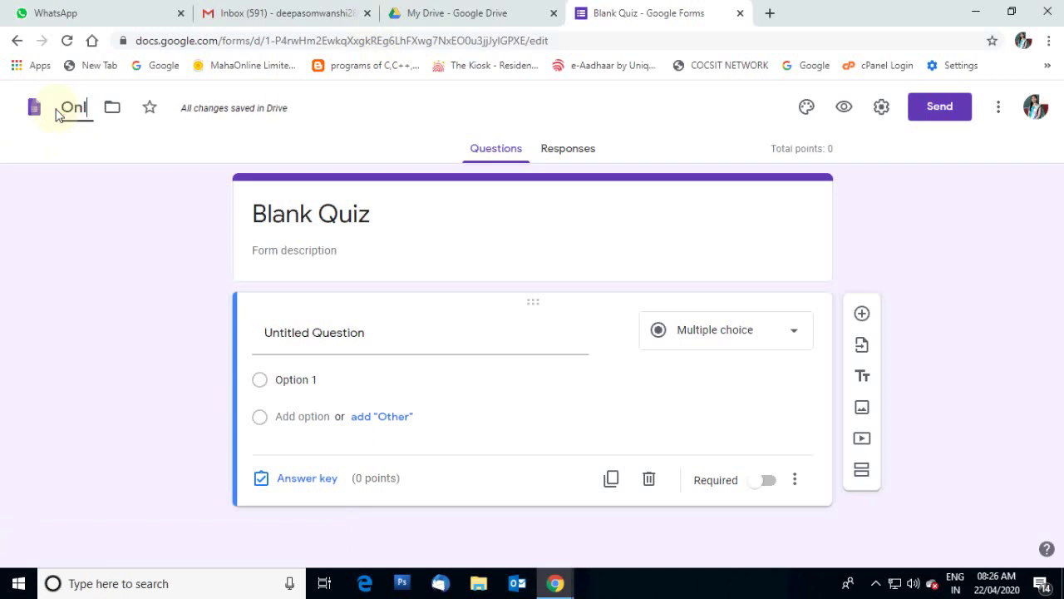
type("ine Test on Science")
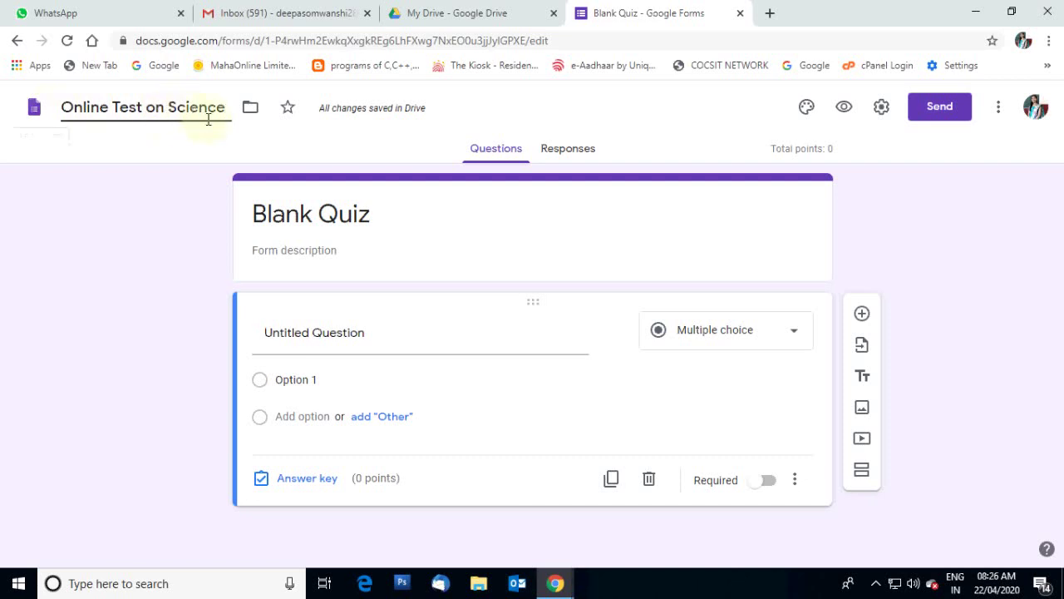
Set the form title to "1. My Hobbies" and its description to "Class 3 Science Online Test".
left_click(332, 215)
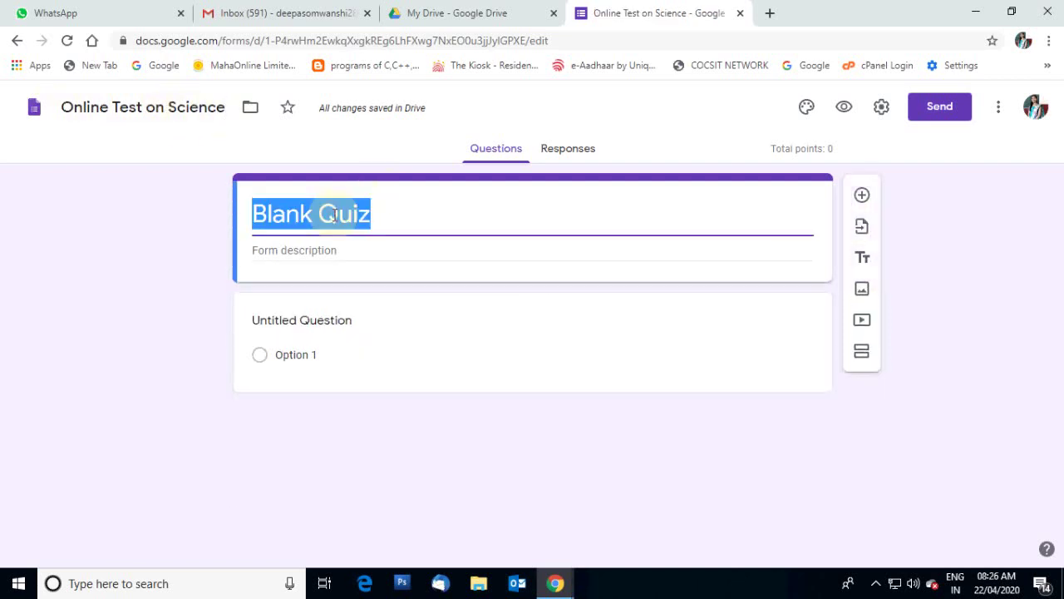
type("1. My Hobbies")
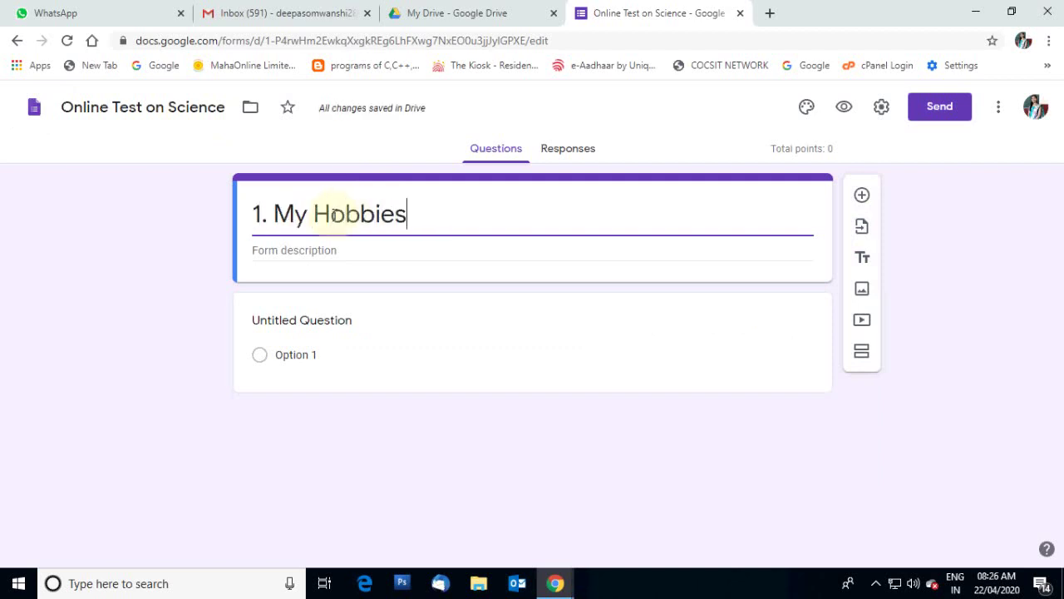
left_click(286, 250)
type("cience Online Test")
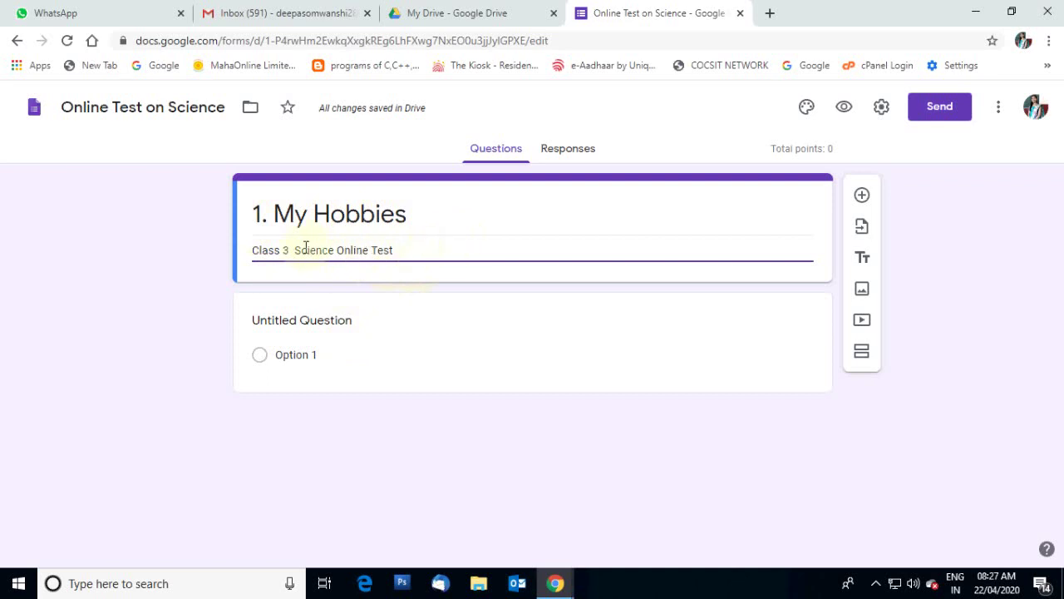
Set the first question's text to "Write Your Name" and its answer type to Short answer.
left_click(346, 323)
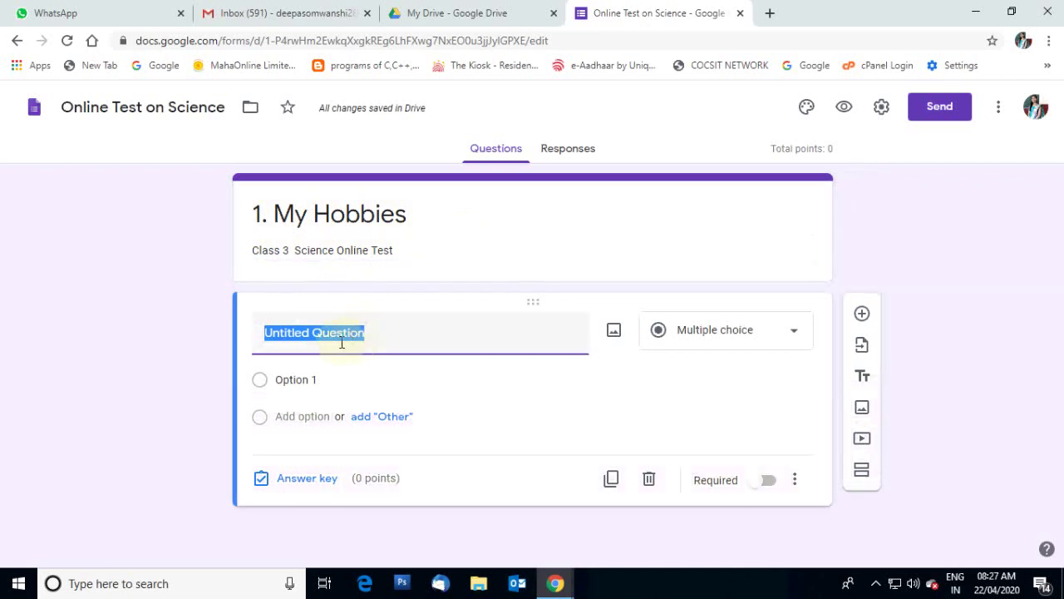
type("Wri")
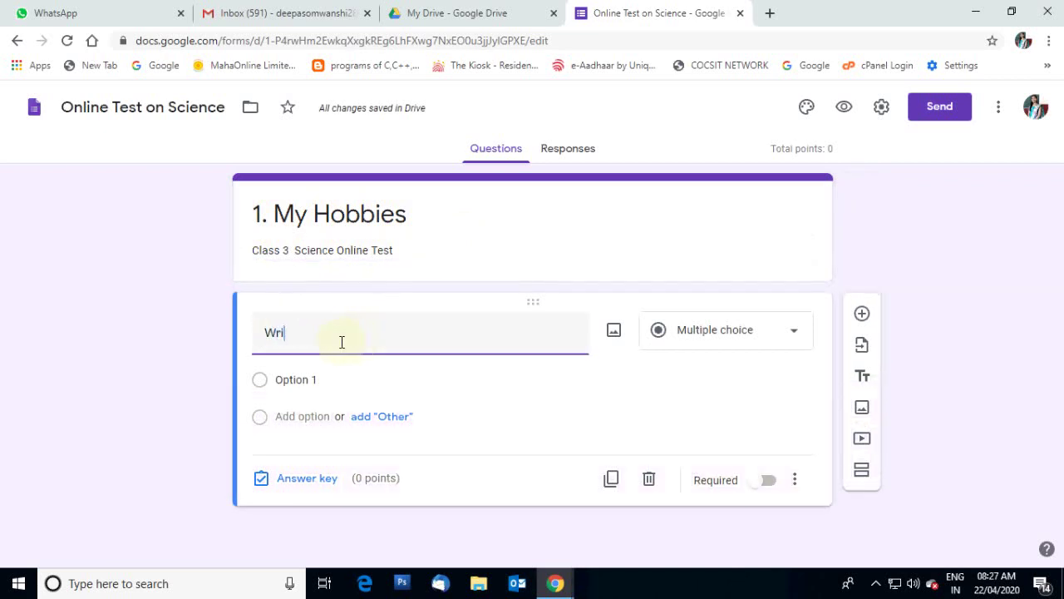
type("te ")
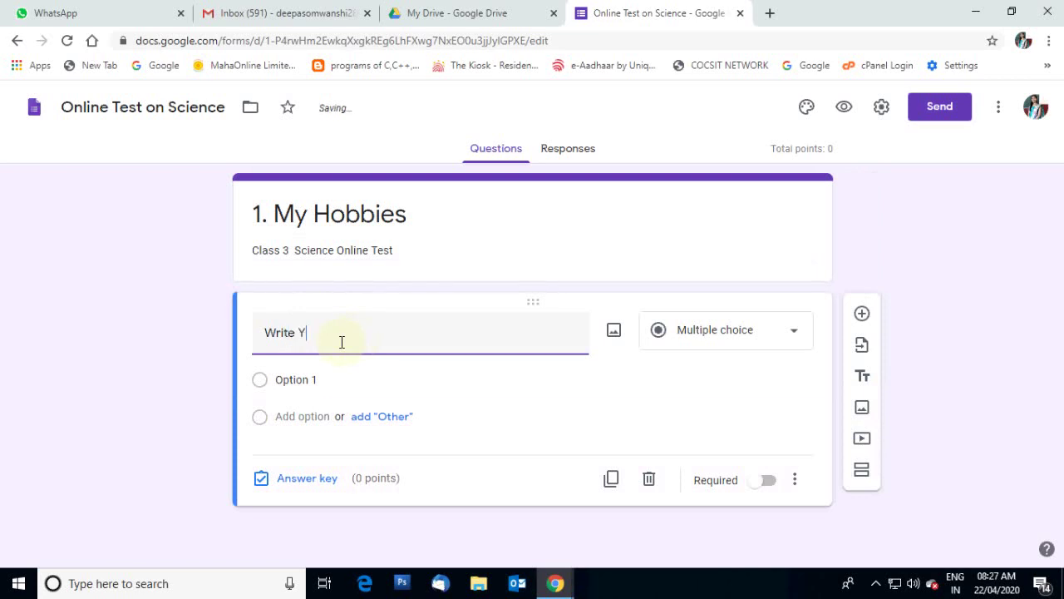
type("Your Name")
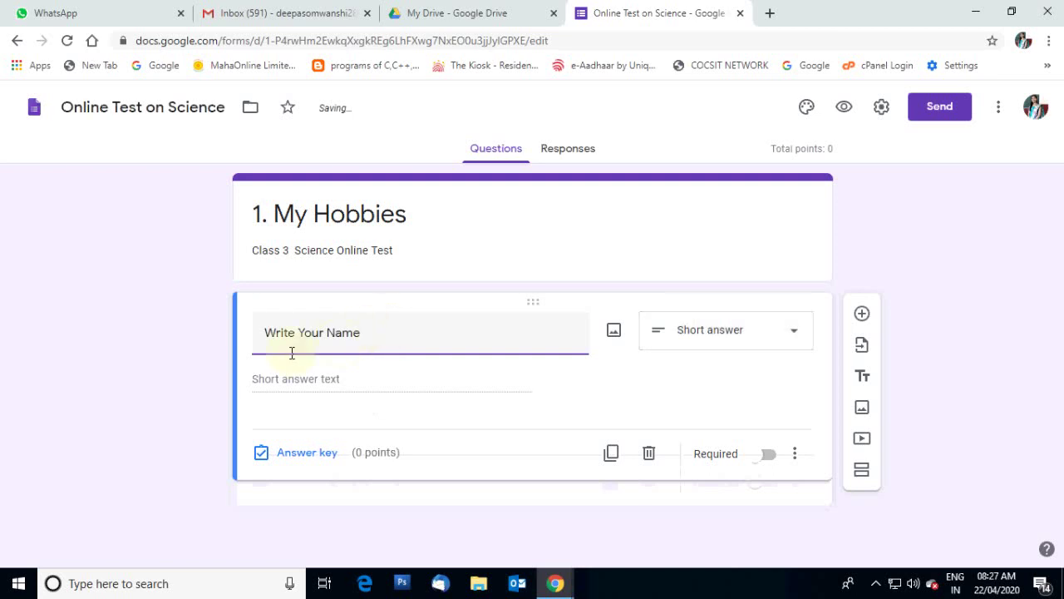
left_click(796, 338)
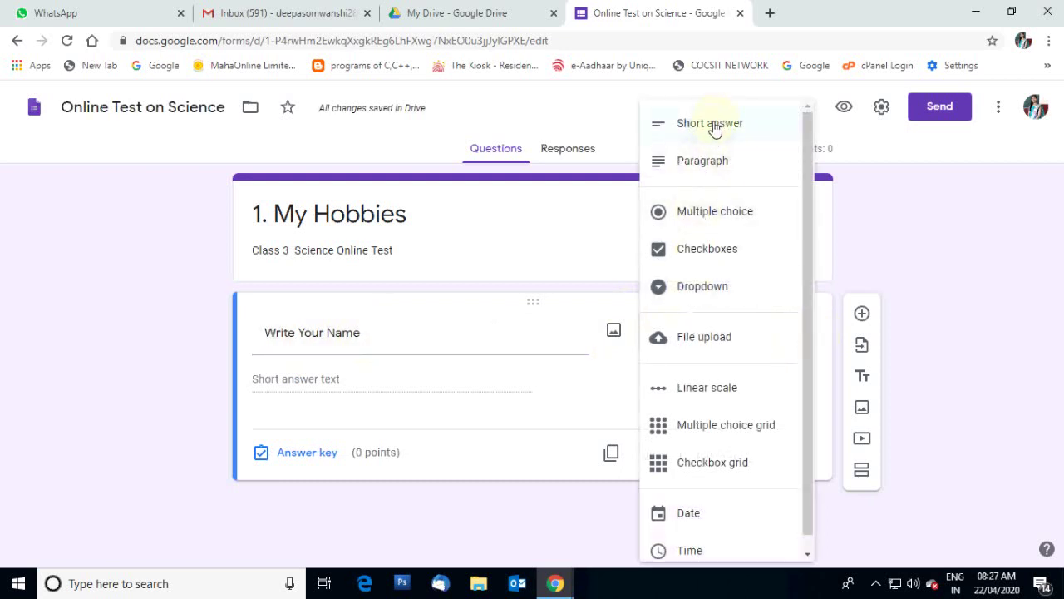
left_click(713, 124)
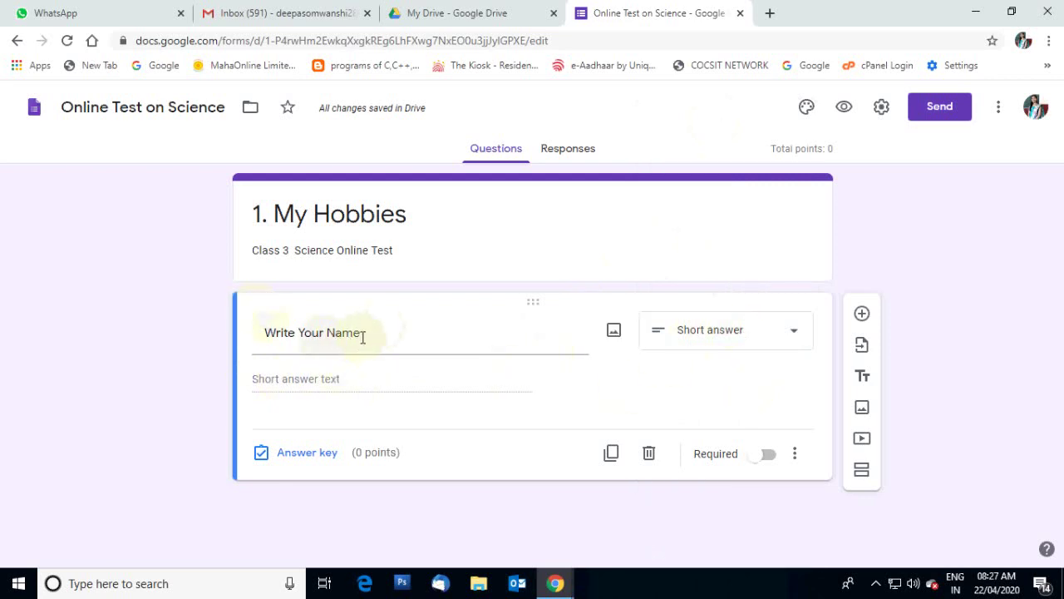
Add the description "Start with First Name" to the "Write Your Name" question and make it required.
left_click(796, 457)
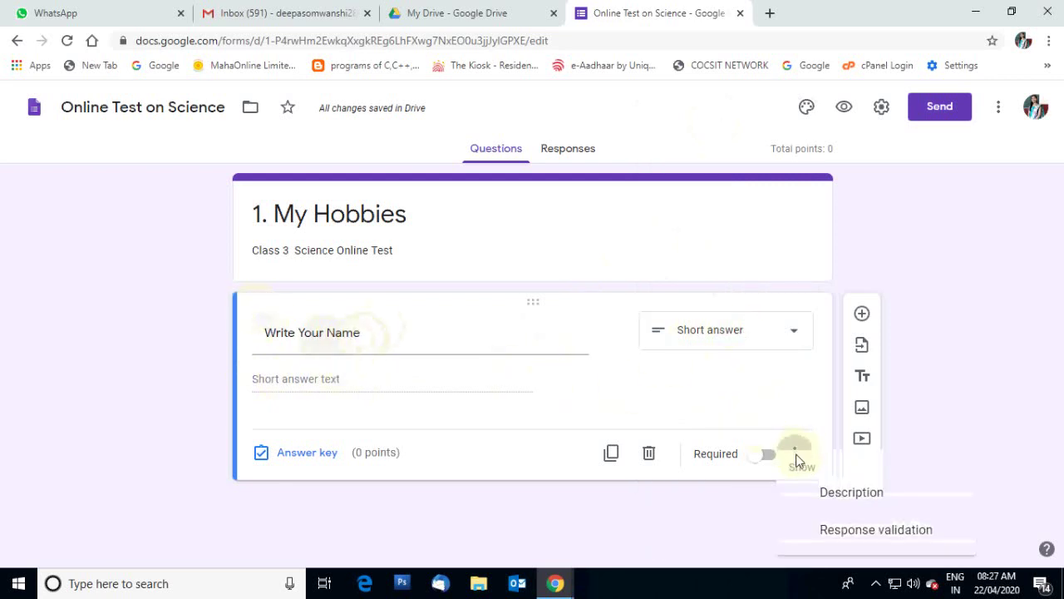
left_click(833, 499)
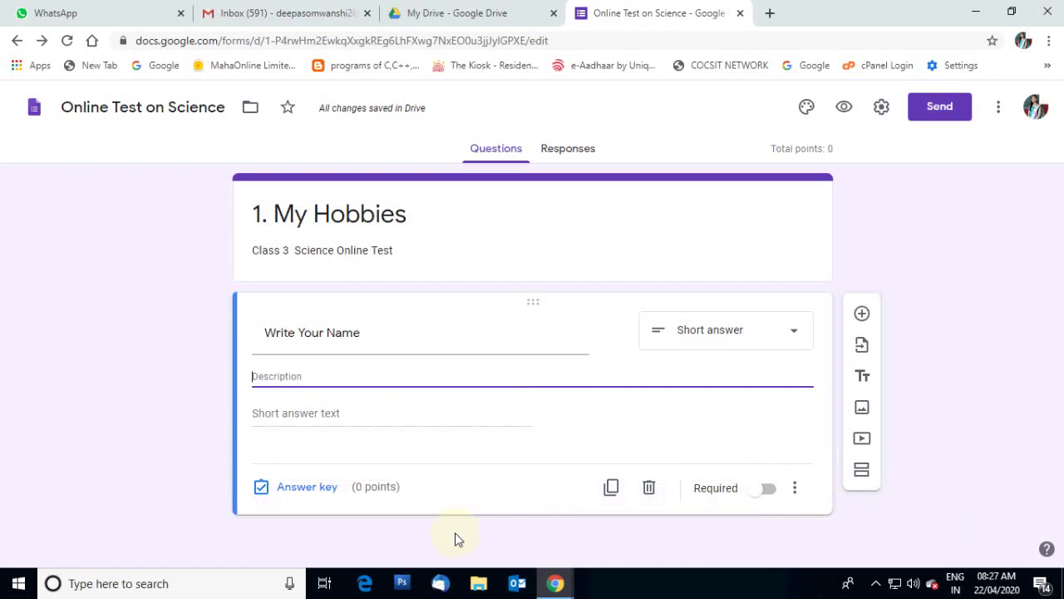
type("Start ")
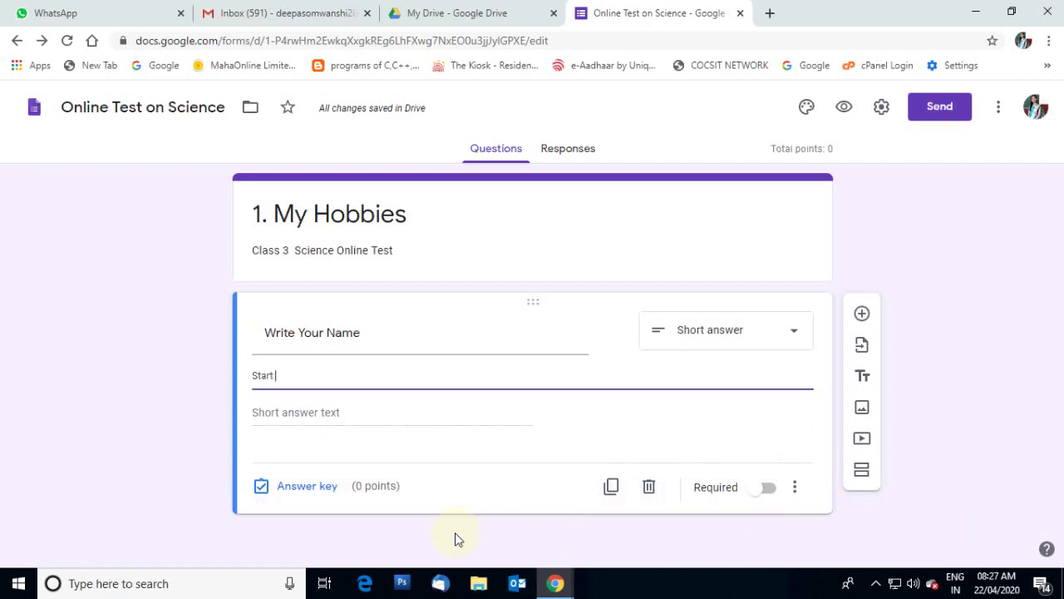
type("with")
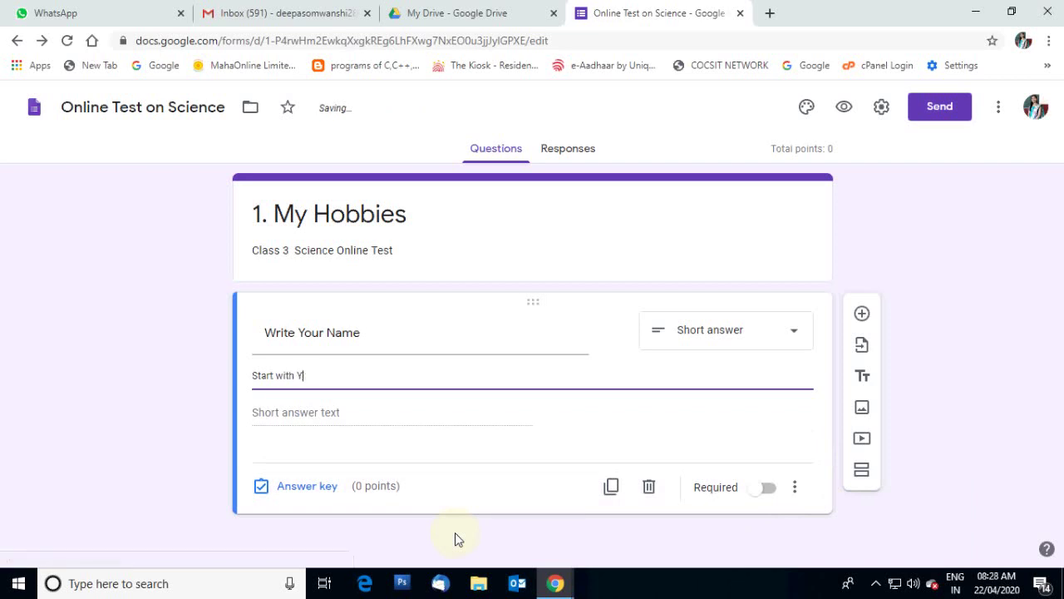
type(" First Name")
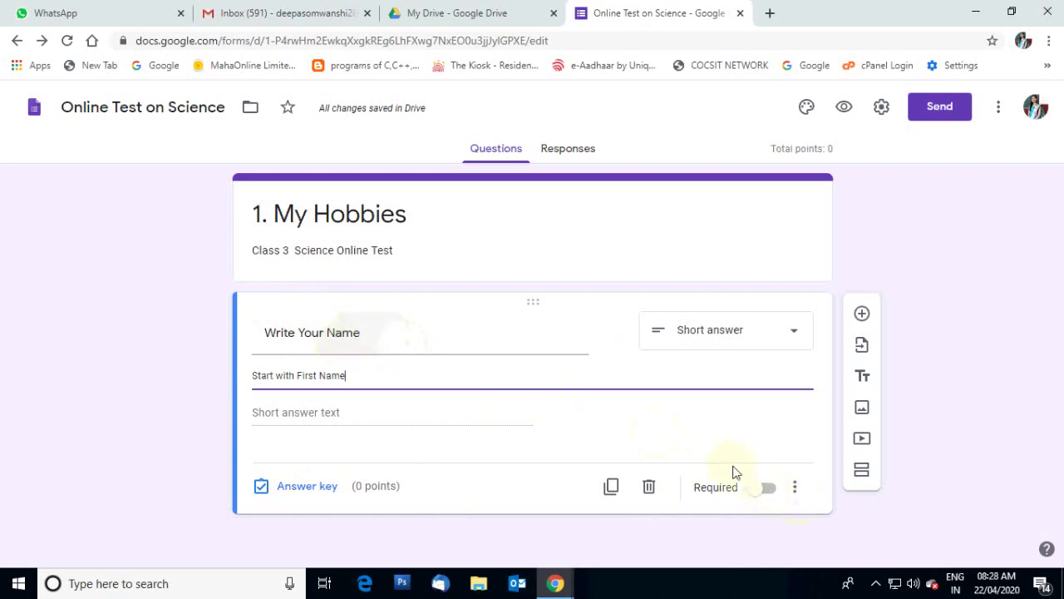
left_click(767, 492)
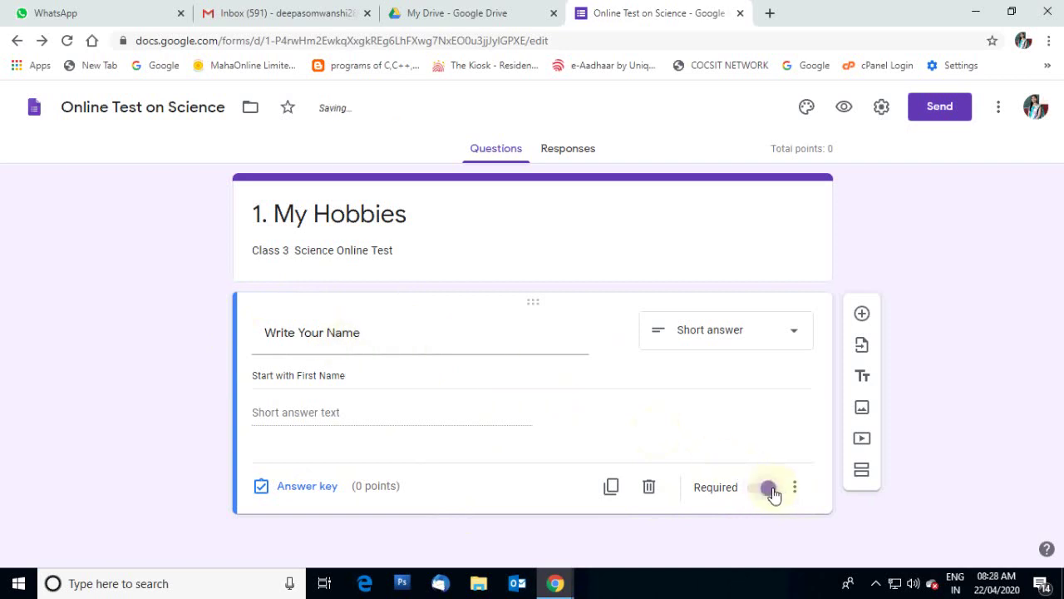
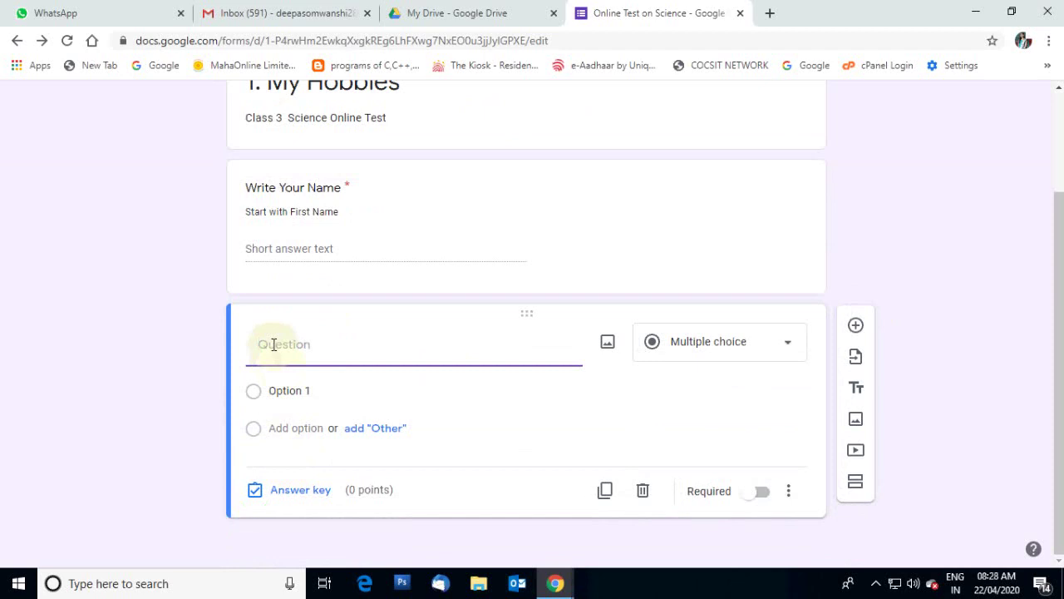
Set the new question's text to "What type of Hobby is Painting?" and its answer type to Multiple choice.
type("What type of")
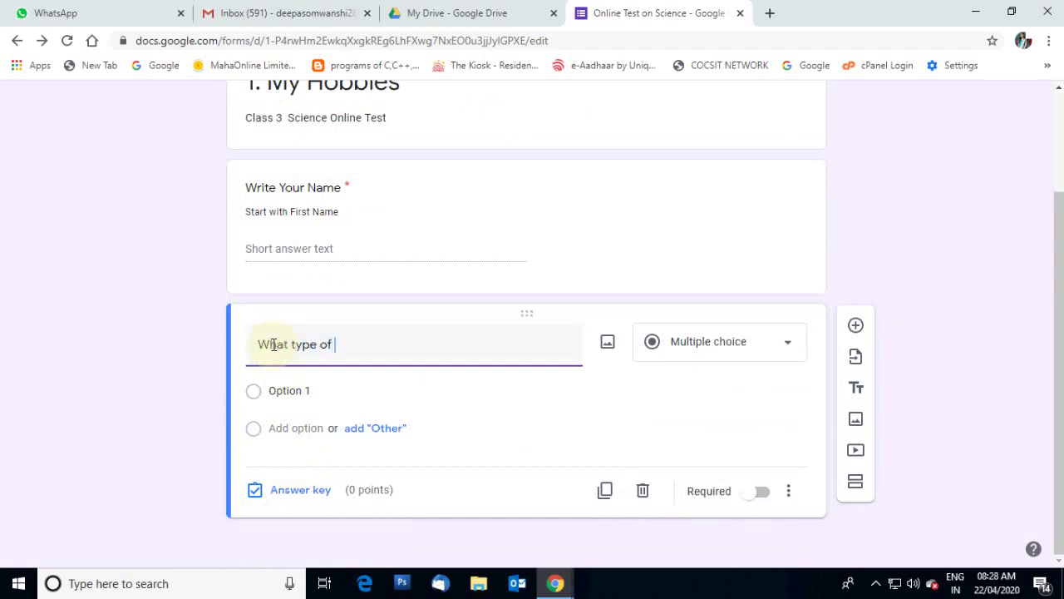
type(" Hobby is Painting?")
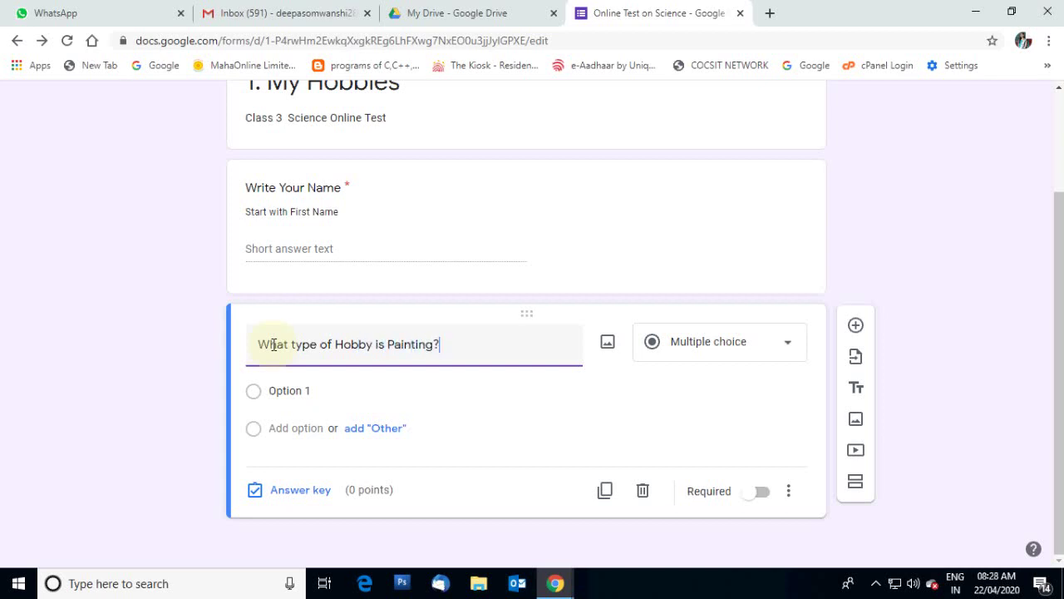
left_click(794, 350)
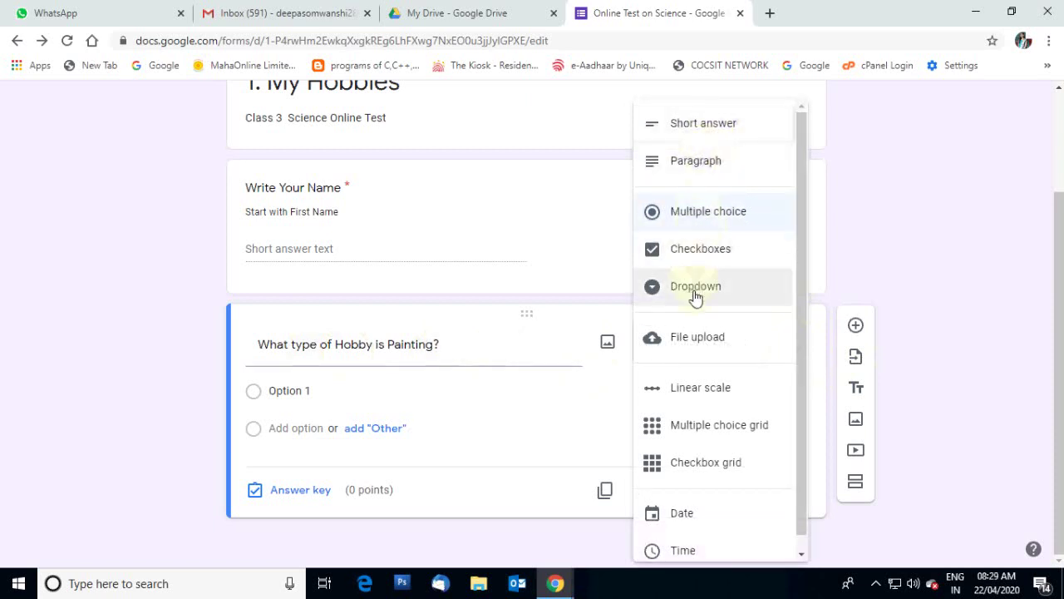
left_click(698, 221)
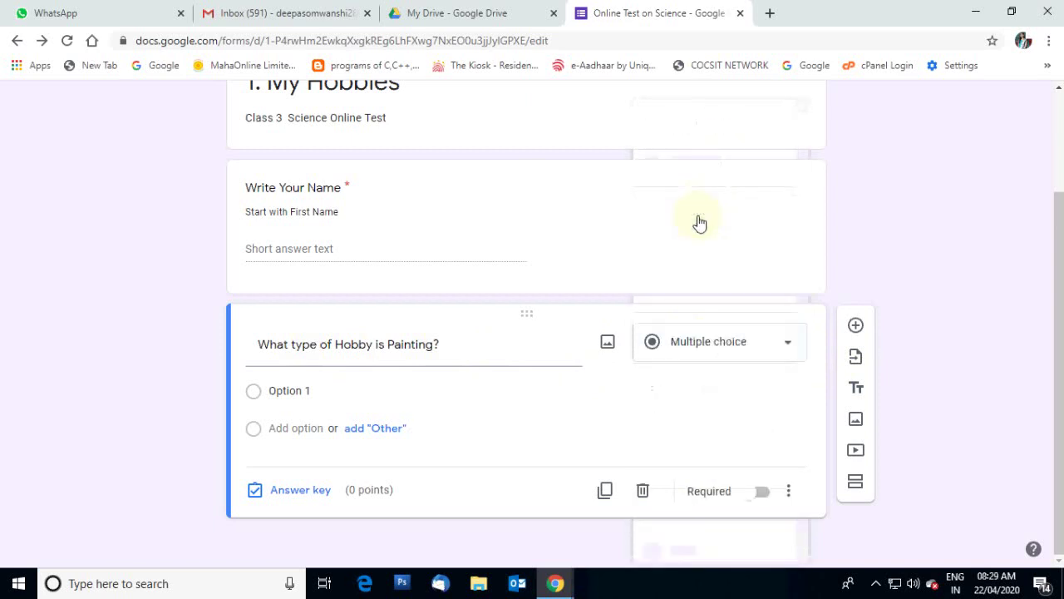
Enter the painting question's four options: "Art", "Sports and Game", "Making" and "Collection".
left_click(313, 391)
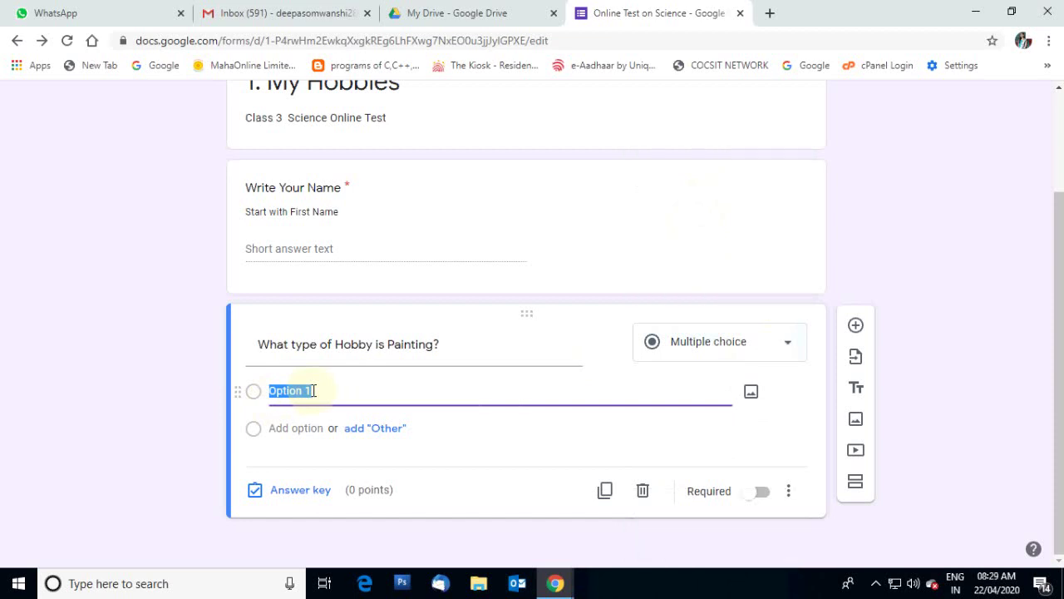
type("Art")
left_click(295, 427)
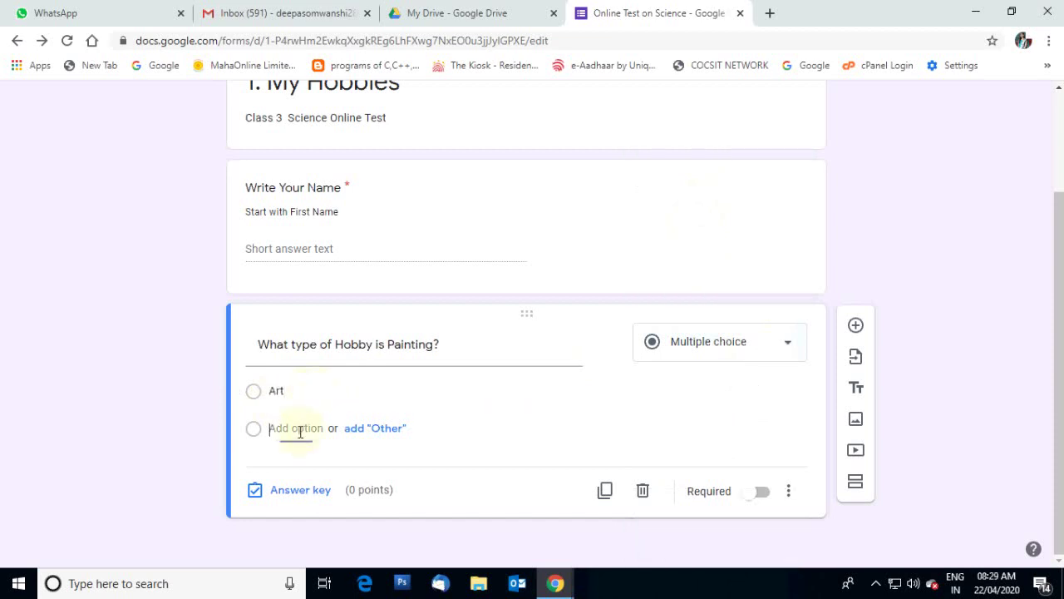
type("Sport")
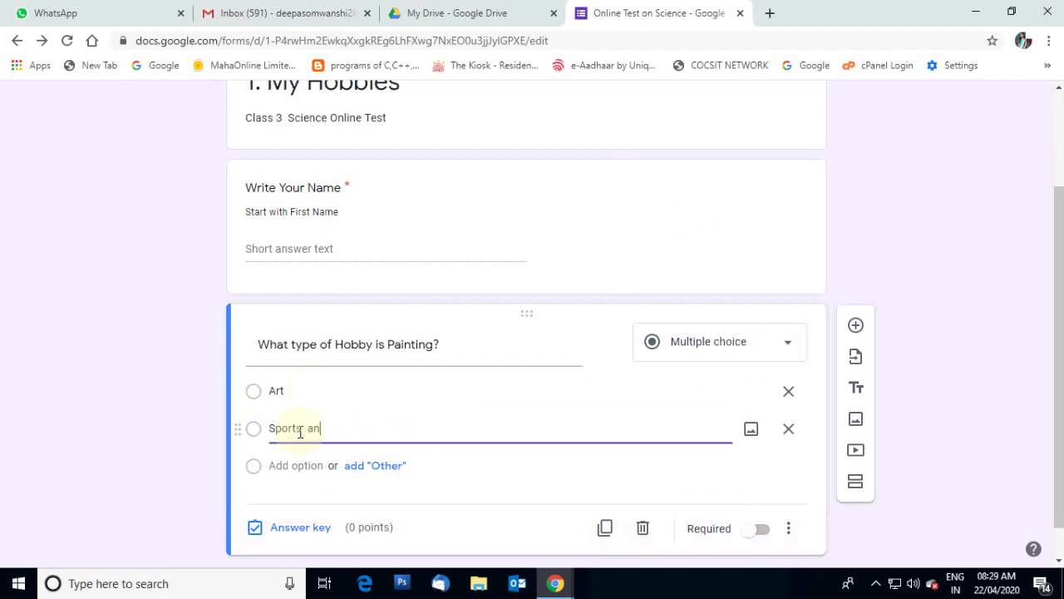
type("s and Game")
left_click(297, 466)
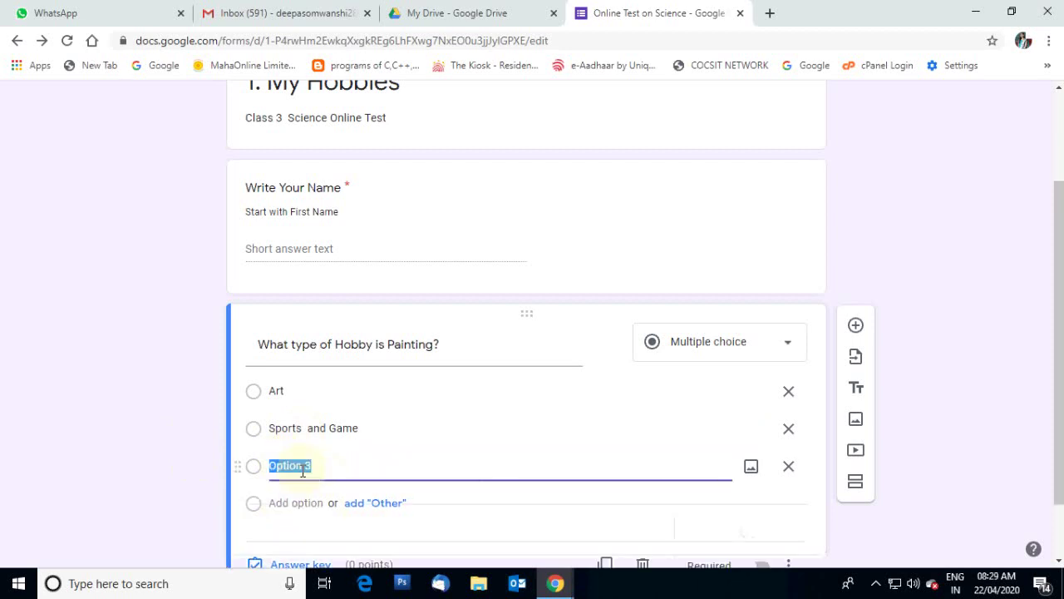
type("Making")
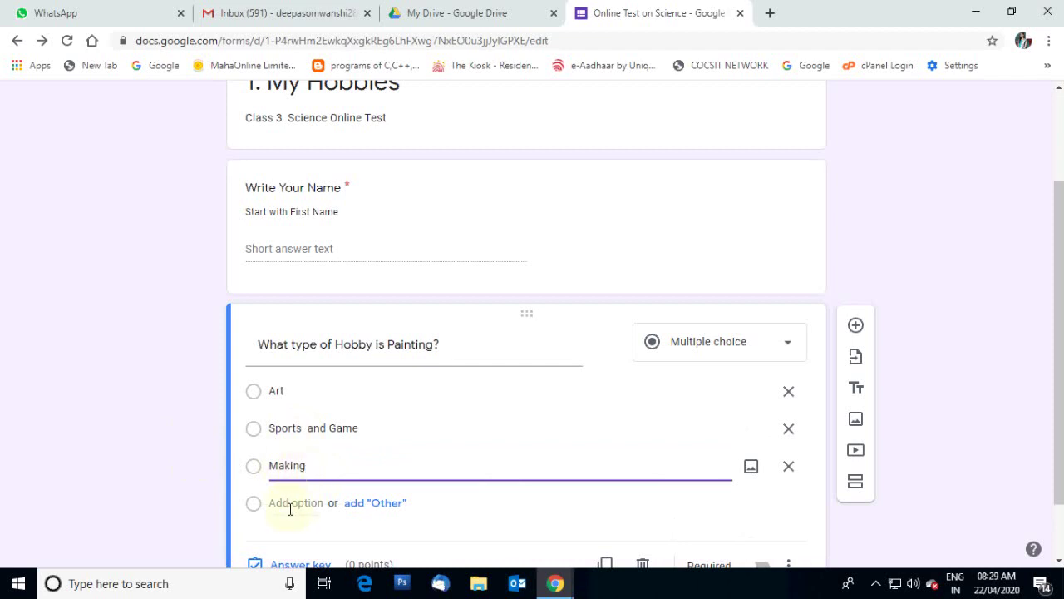
left_click(293, 503)
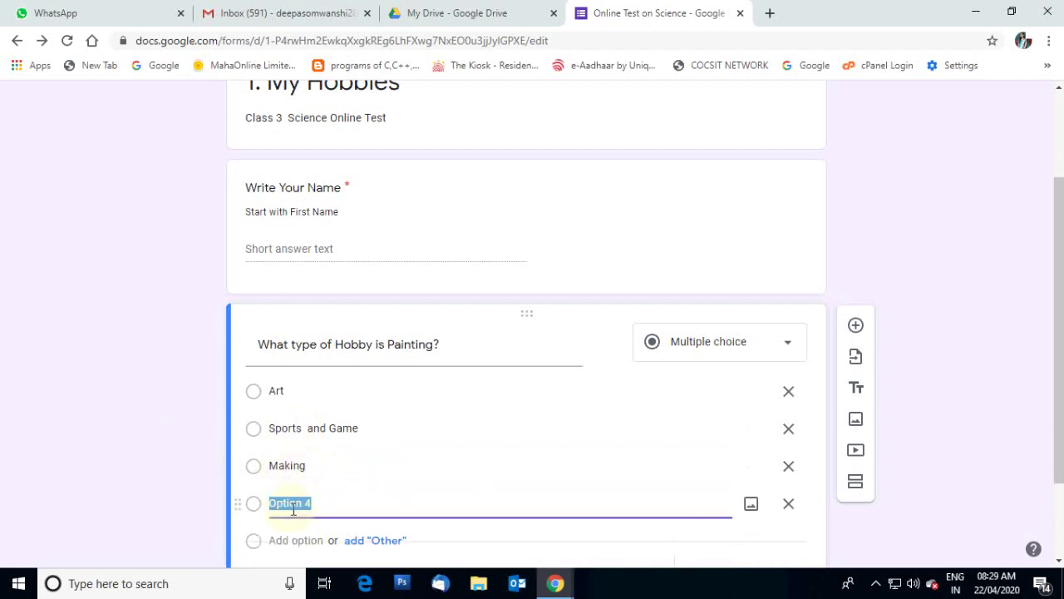
type("Collec")
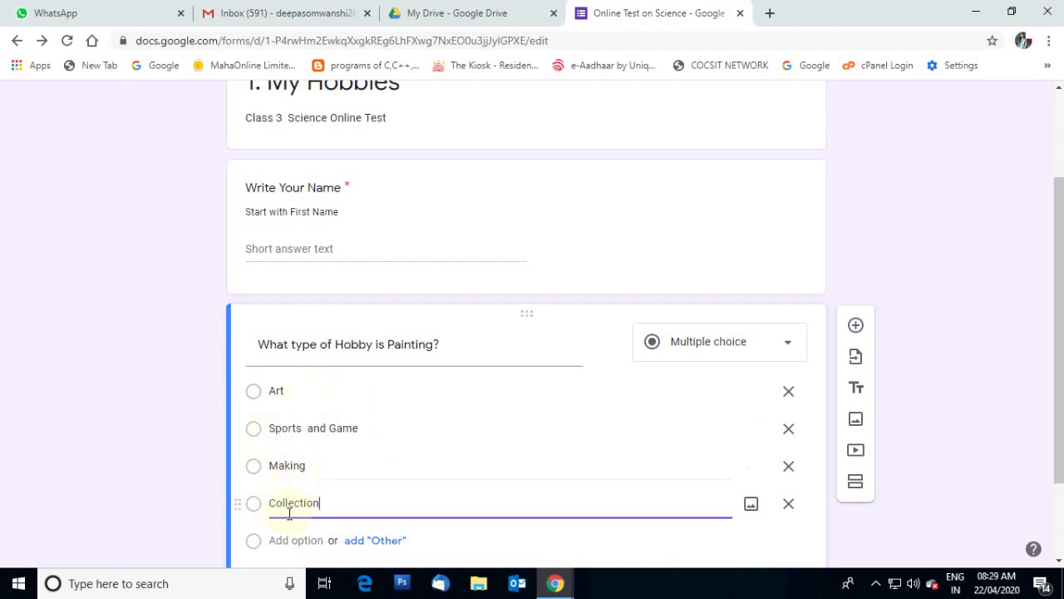
Make the painting question required and set its answer key to "Art", worth 1 point.
scroll(288, 512, "down", 1)
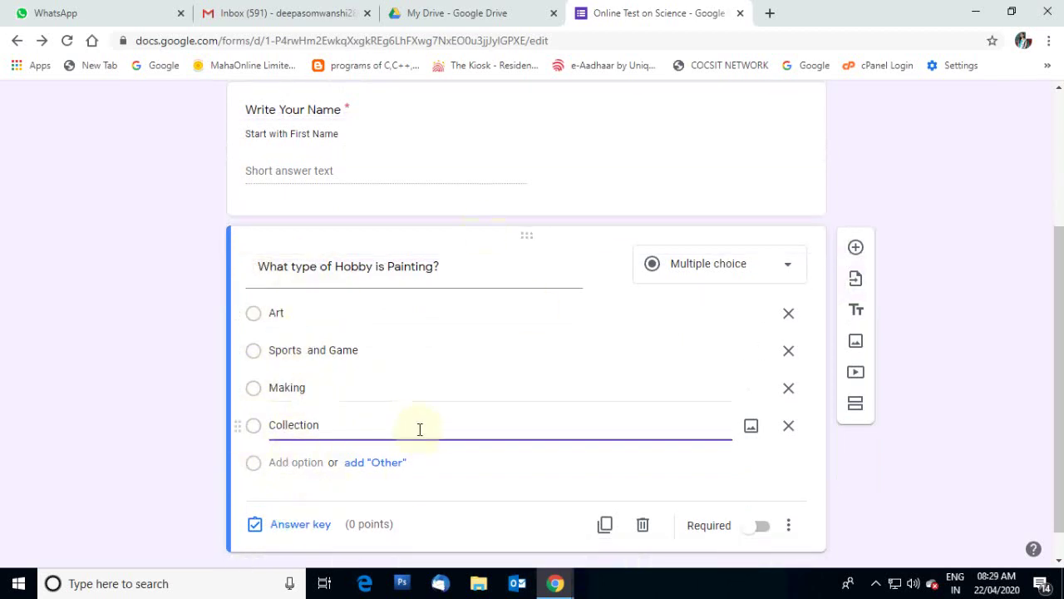
left_click(764, 526)
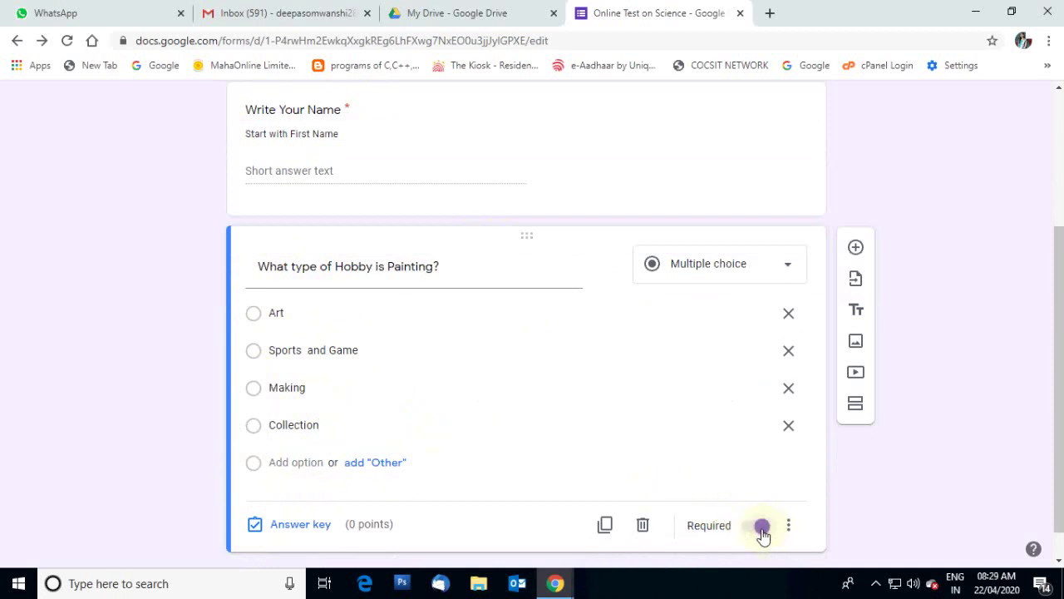
left_click(295, 525)
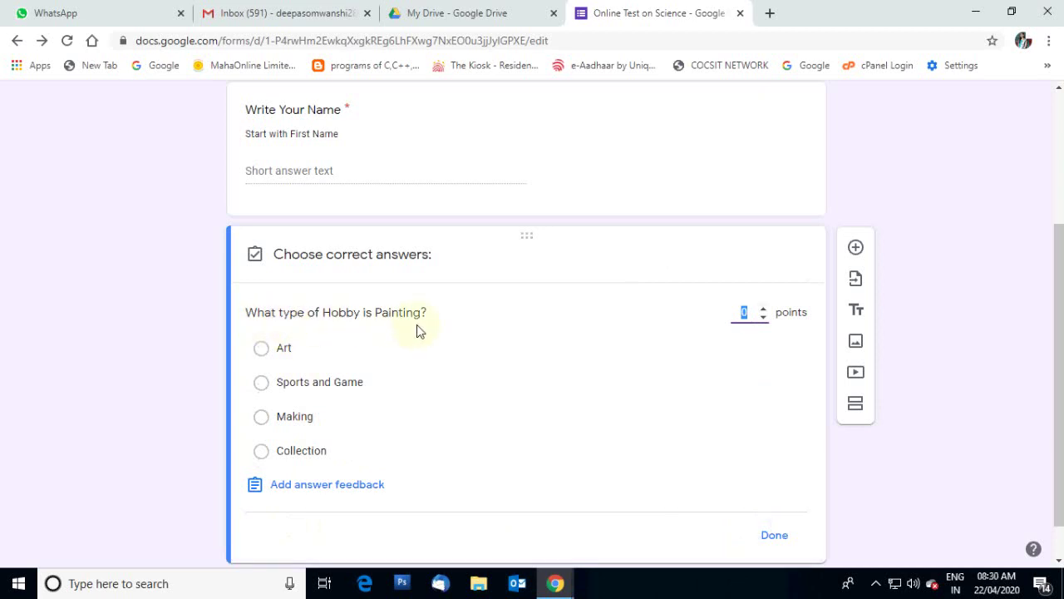
left_click(261, 349)
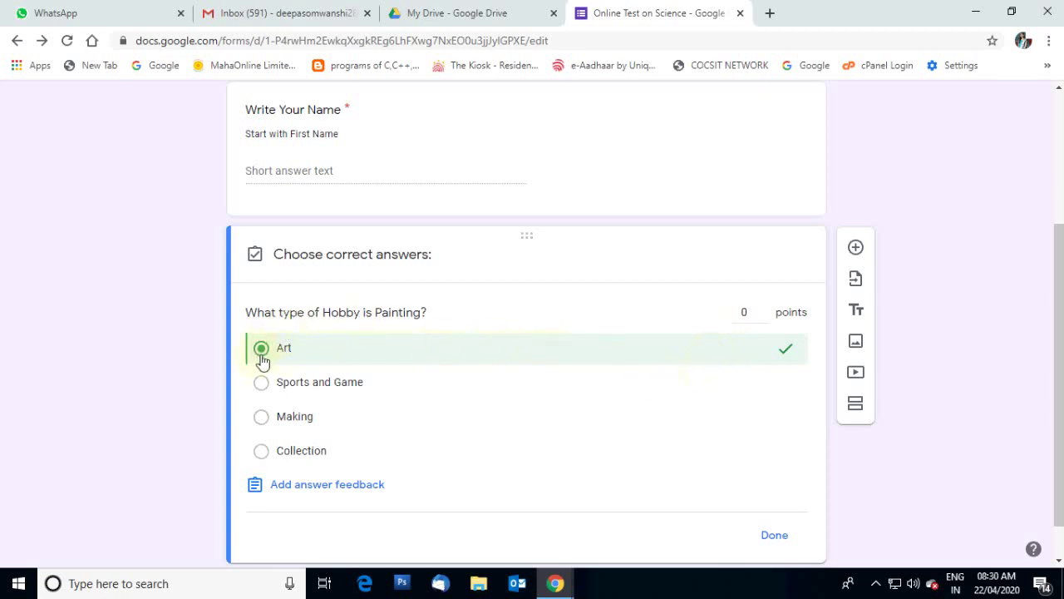
left_click(764, 308)
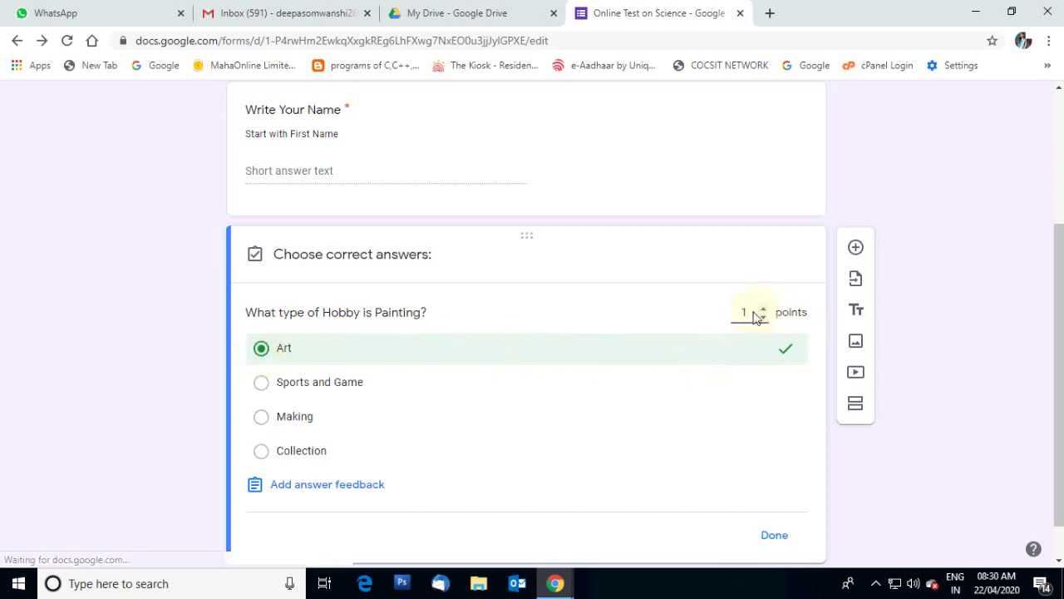
left_click(775, 540)
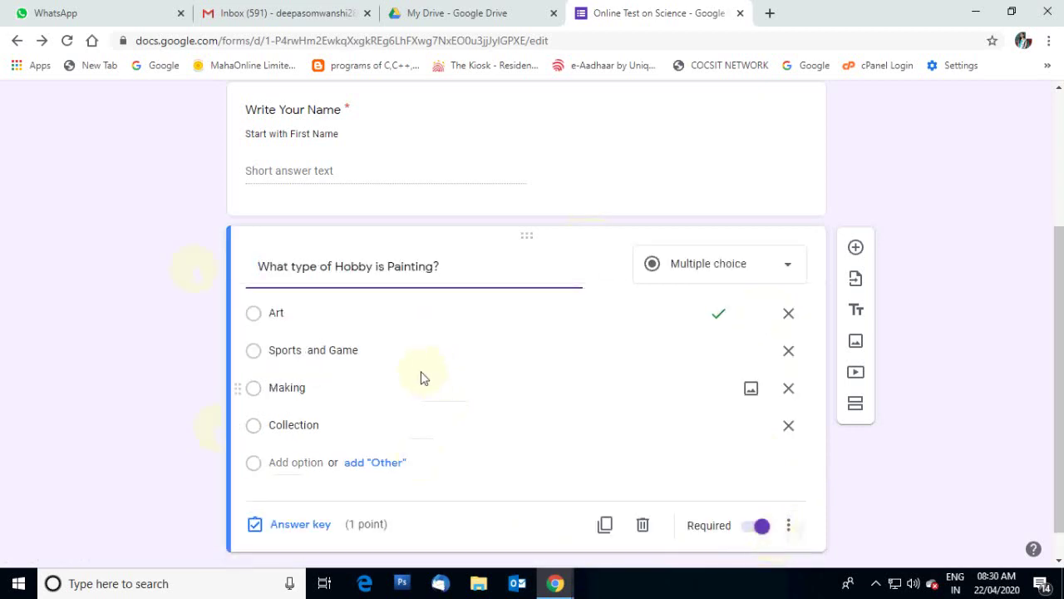
Add another multiple-choice question with the text "What type of hobby is running?".
left_click(853, 250)
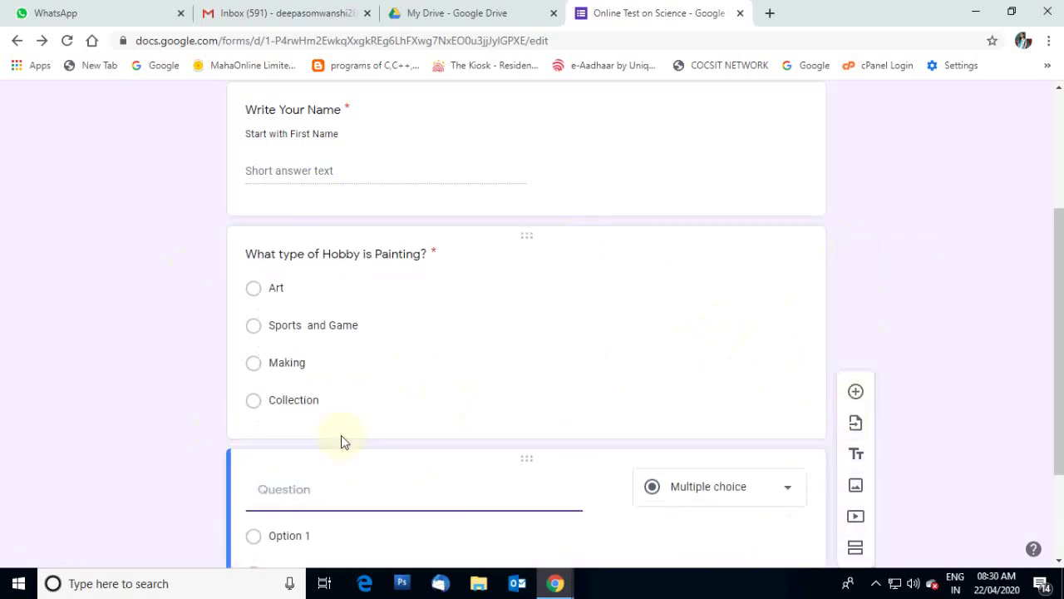
left_click(289, 489)
type("What")
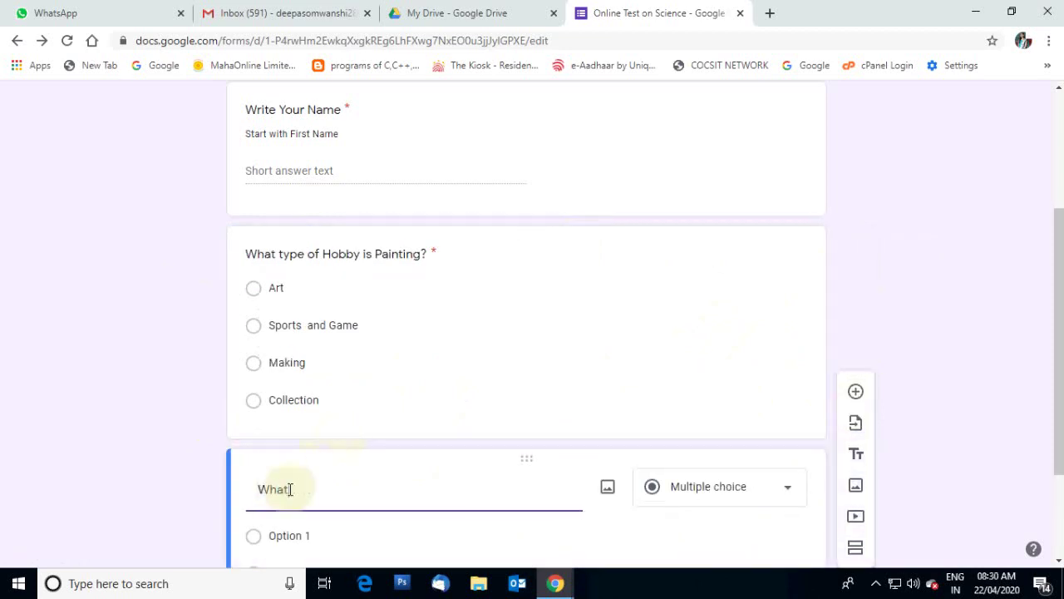
type(" type ")
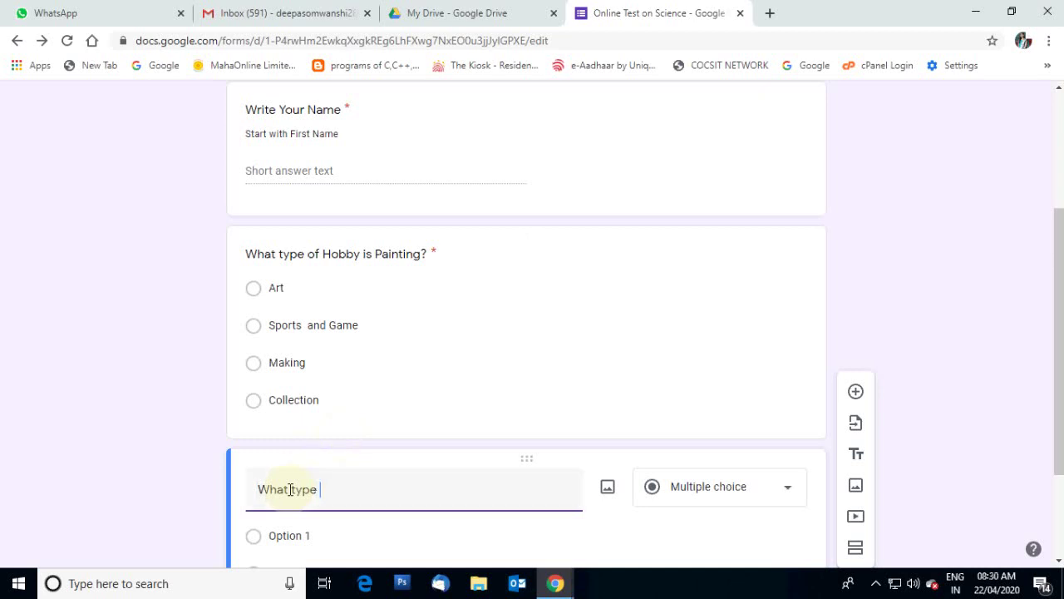
type("of quest")
type("bb")
key("BackSpace")
key("BackSpace")
key("BackSpace")
type("bby is running")
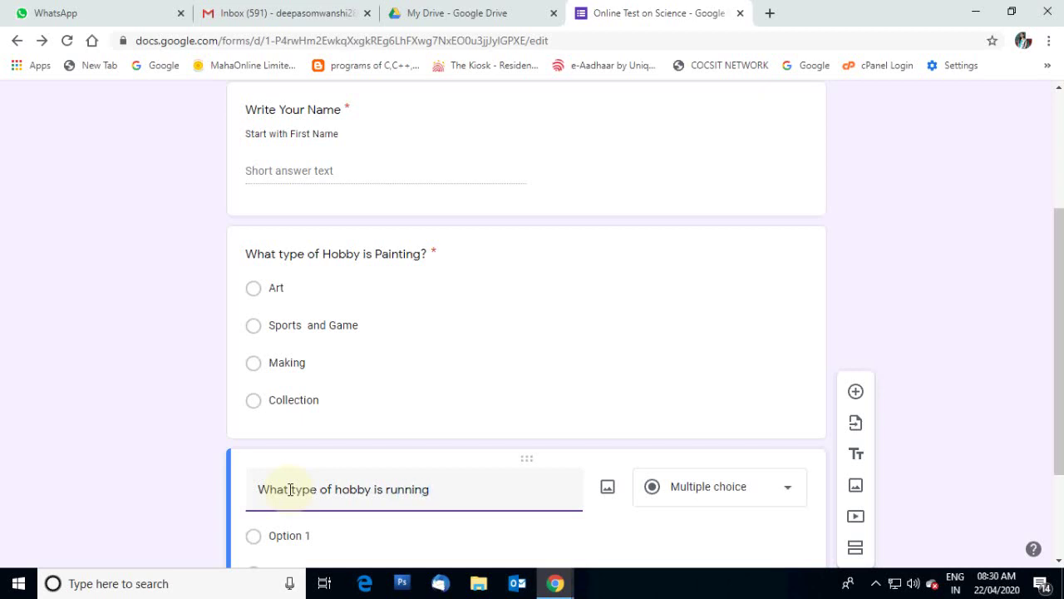
Enter the running question's four options: "Art", "Collection", "Sports" and "None of these".
scroll(397, 499, "down", 1)
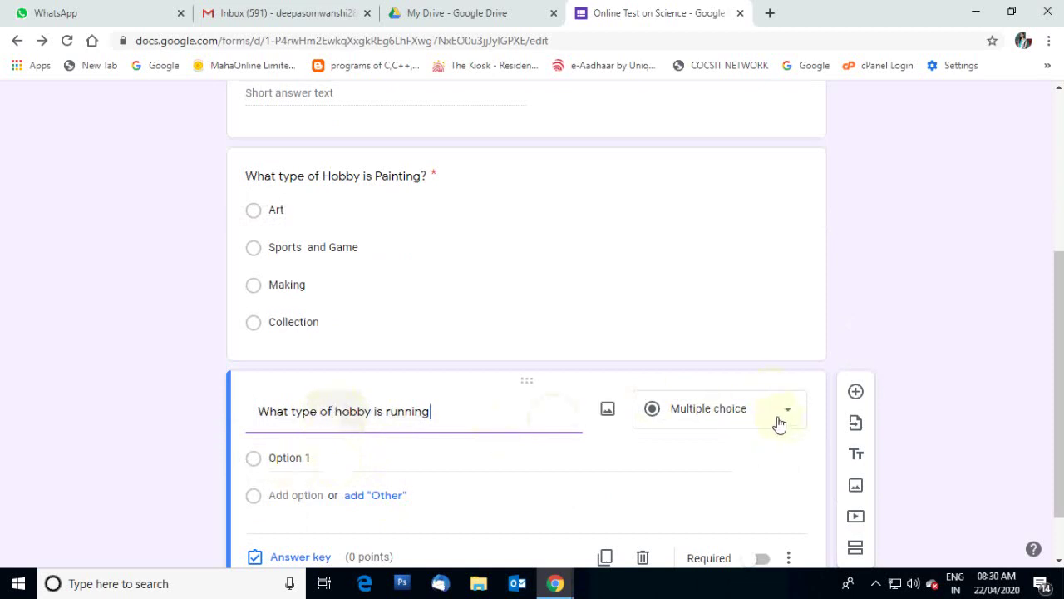
left_click(319, 460)
type("Art")
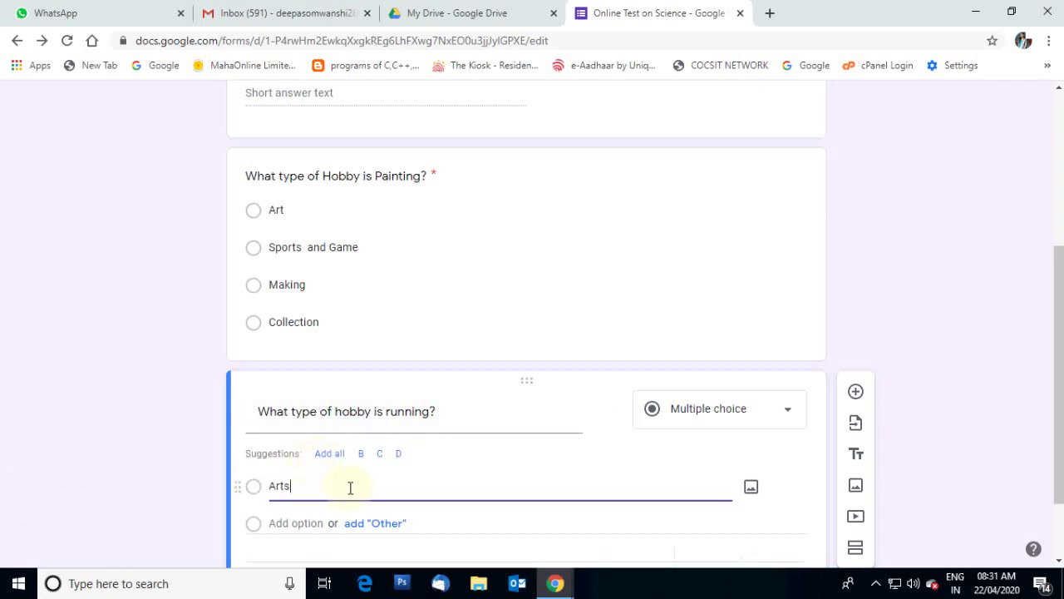
left_click(297, 524)
type("Collection")
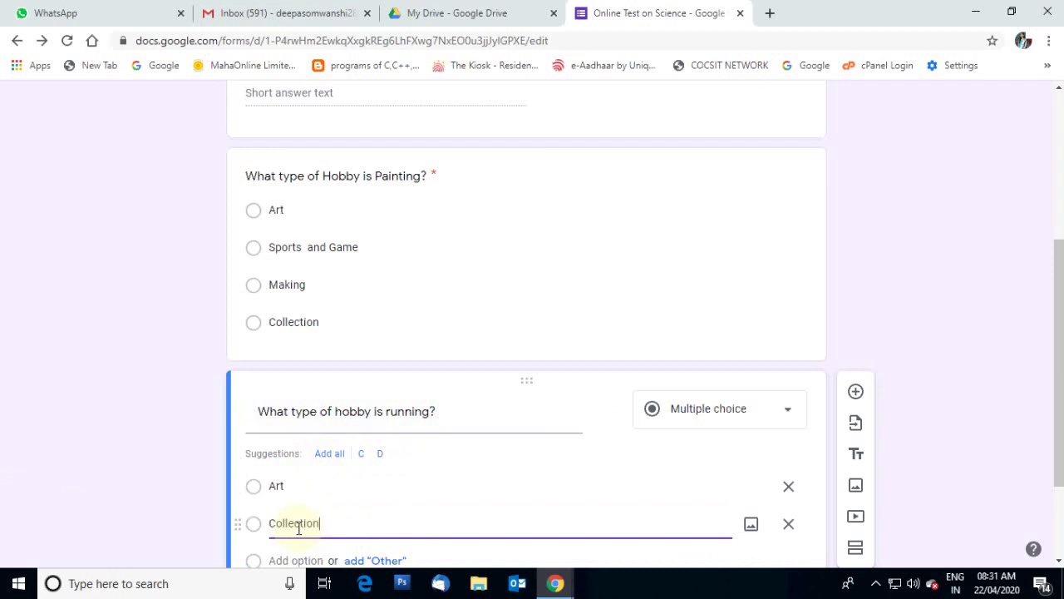
scroll(300, 529, "down", 2)
left_click(305, 432)
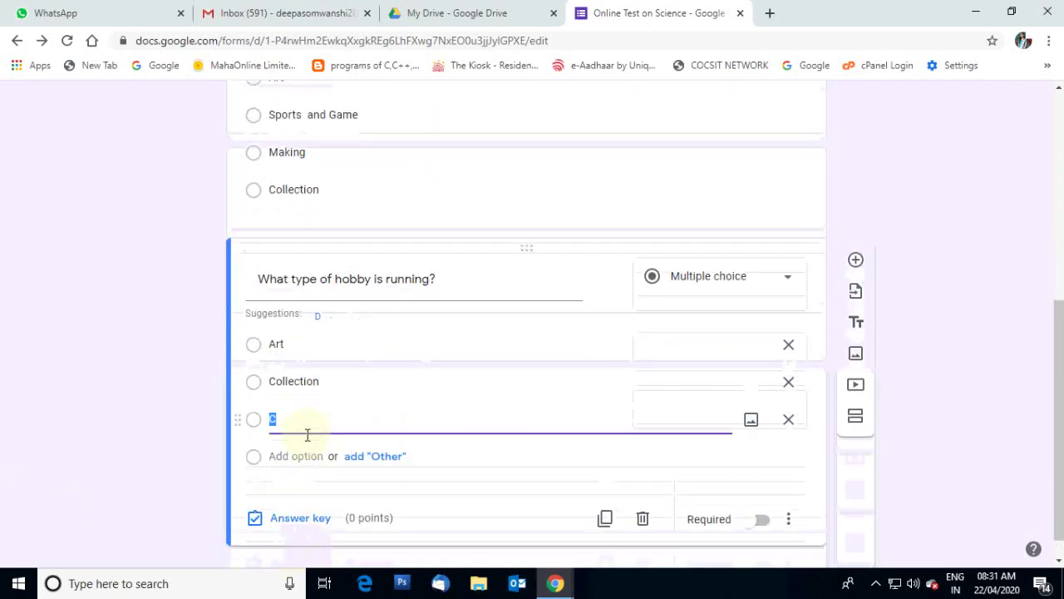
type("Spor")
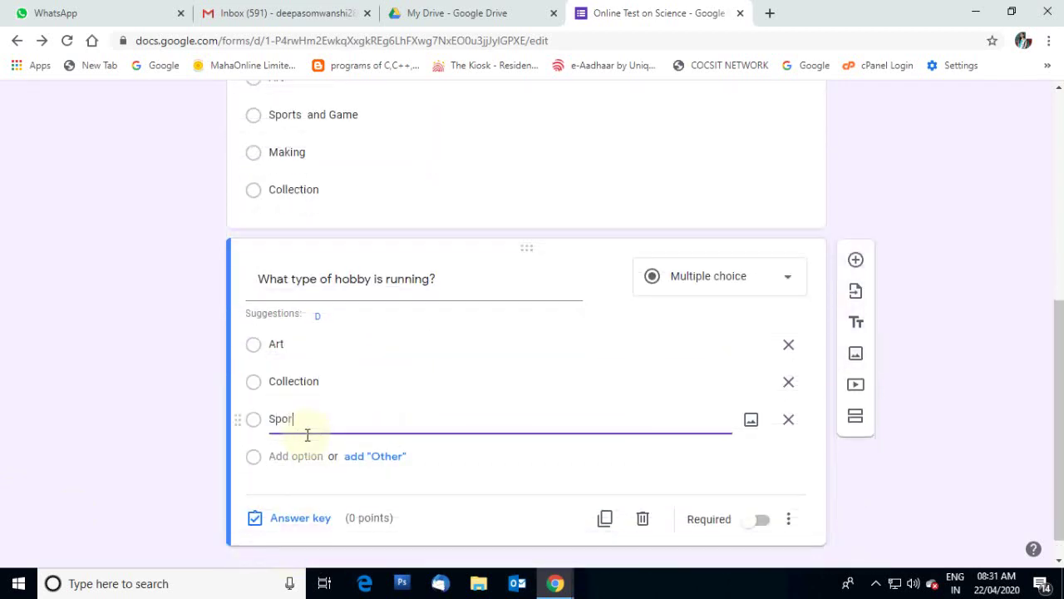
type("ts")
left_click(305, 456)
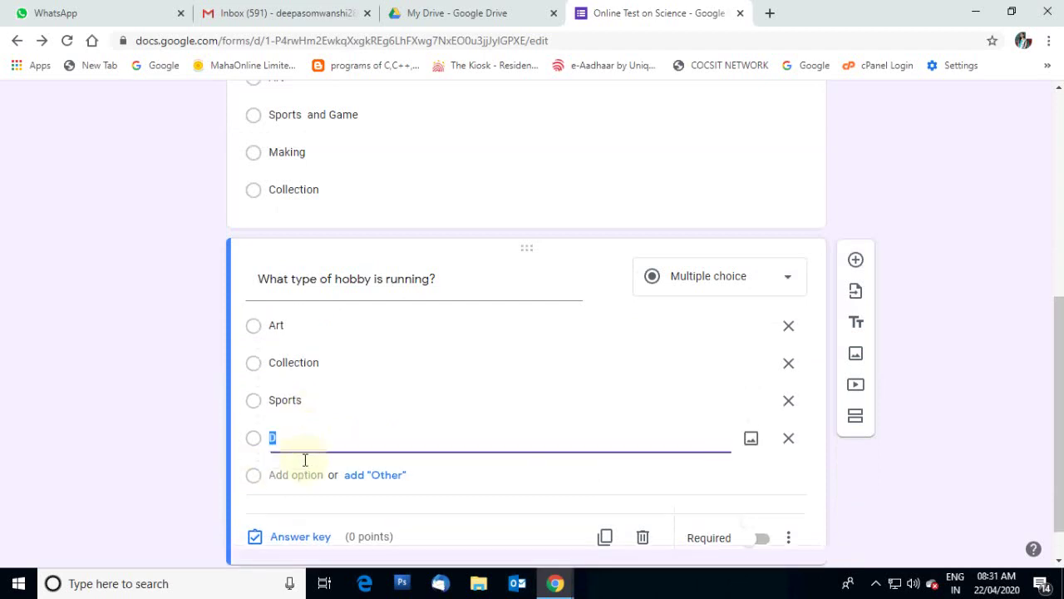
type("None of these")
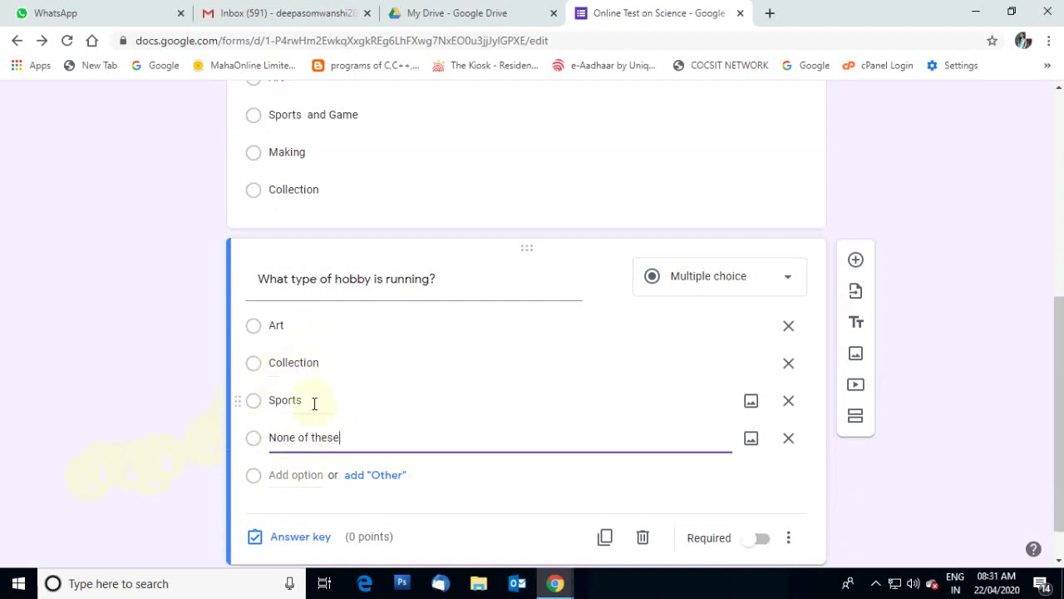
Make the running question required and set its answer key to "Sports", worth 1 point.
left_click(765, 541)
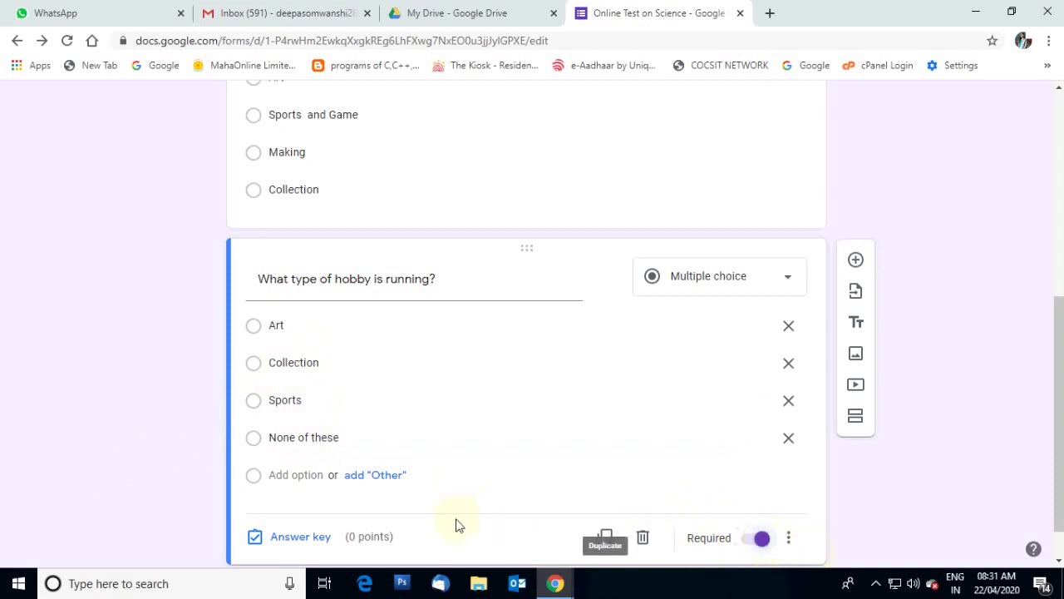
scroll(301, 515, "down", 1)
left_click(298, 491)
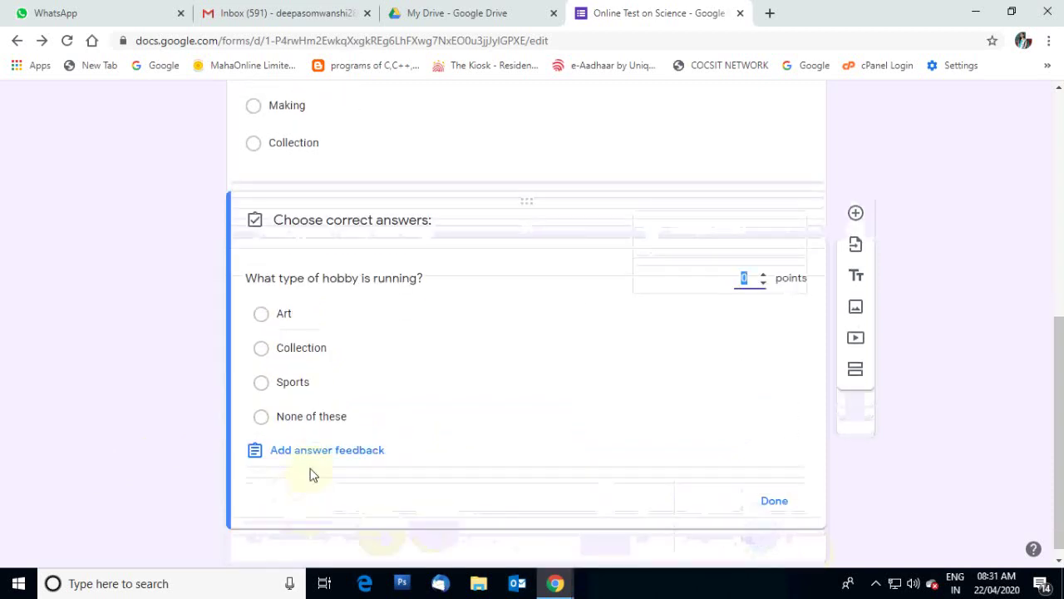
left_click(263, 385)
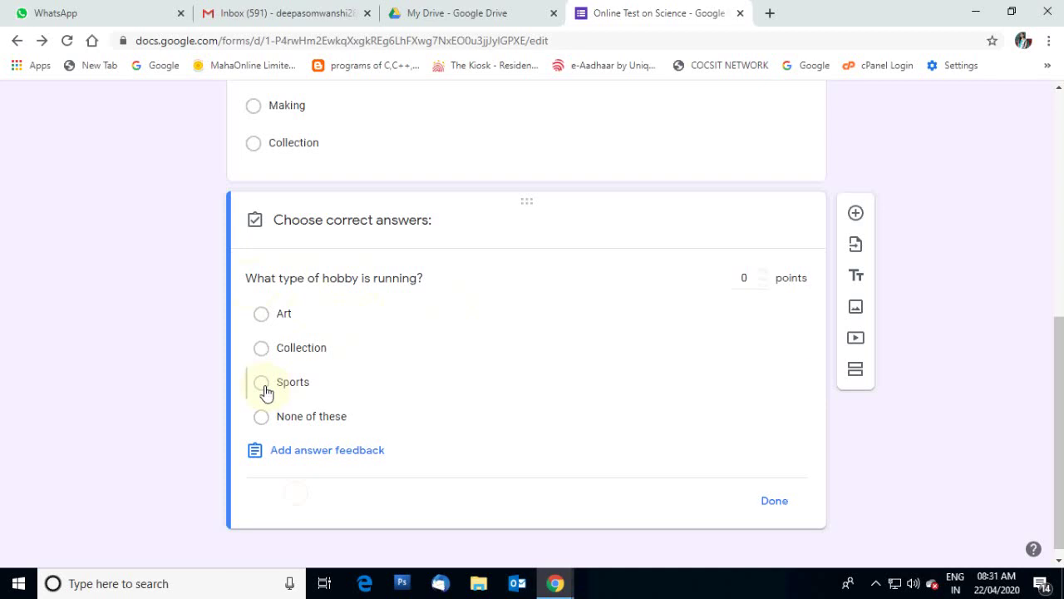
left_click(767, 282)
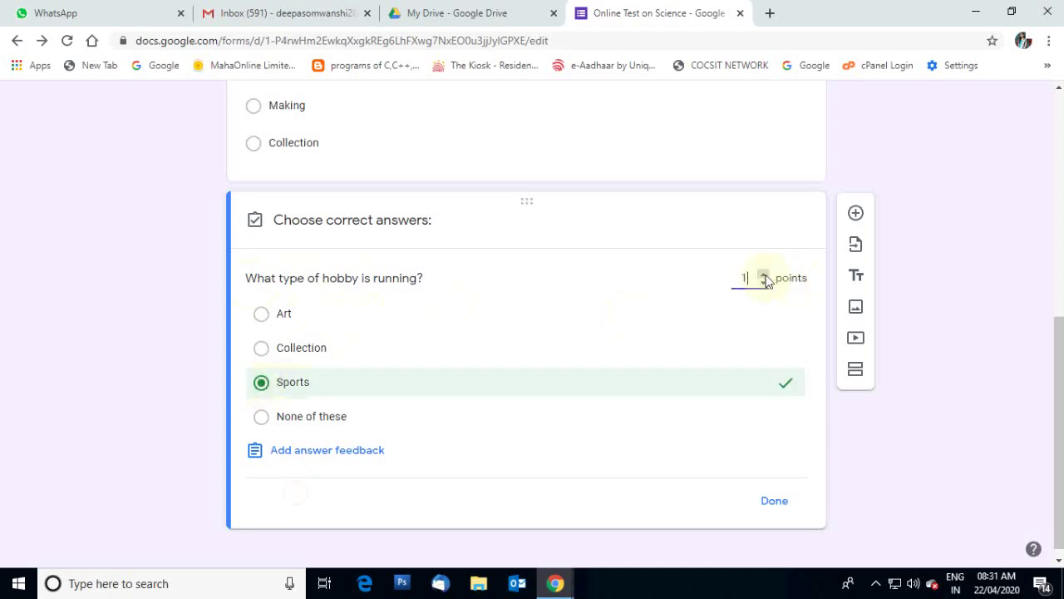
left_click(763, 503)
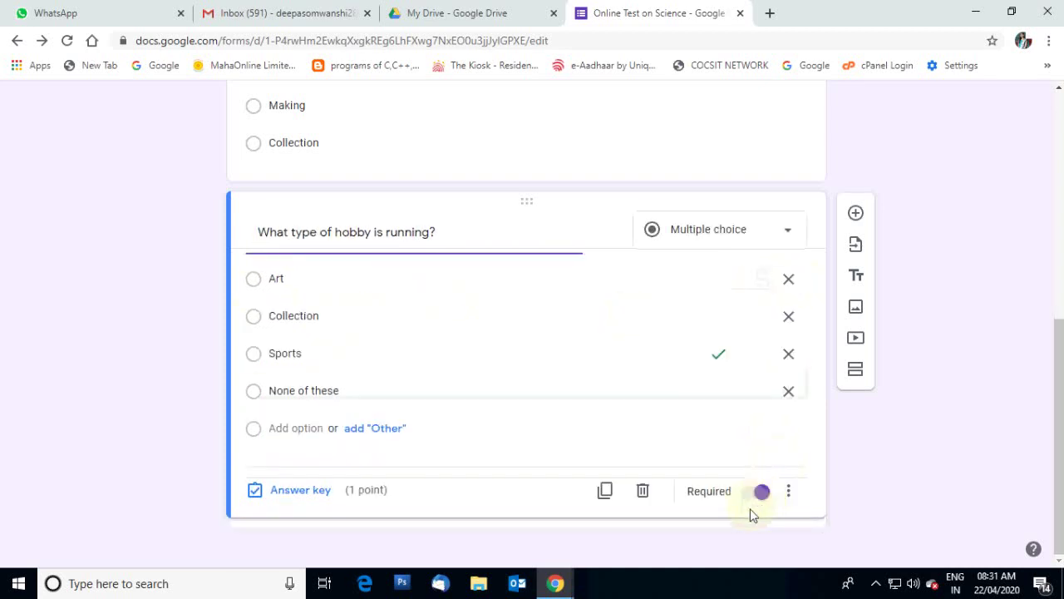
Limit the form to 1 response per respondent in the general settings and save.
scroll(765, 504, "up", 4)
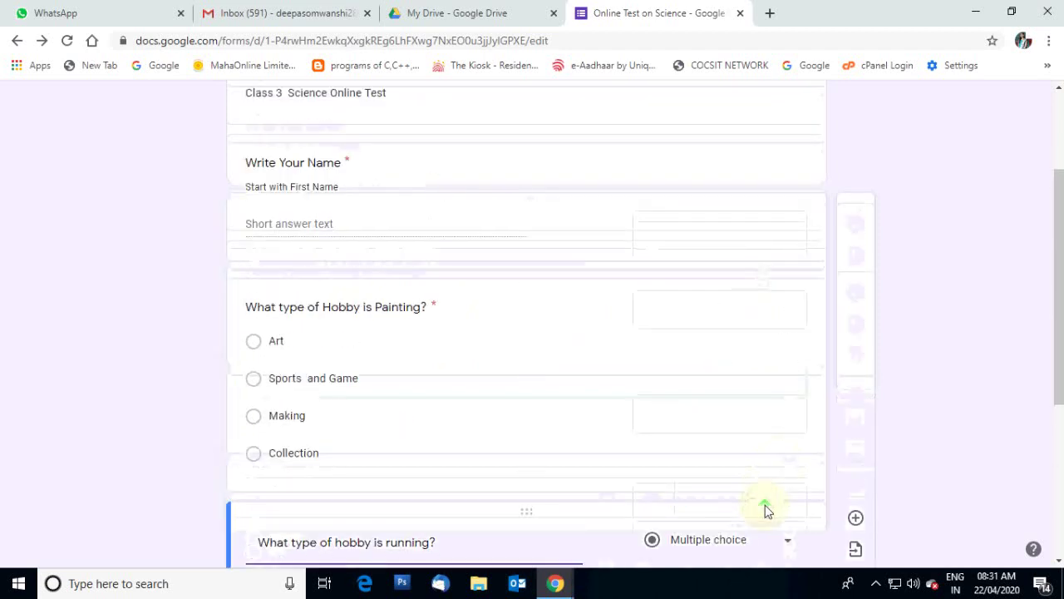
scroll(724, 511, "down", 4)
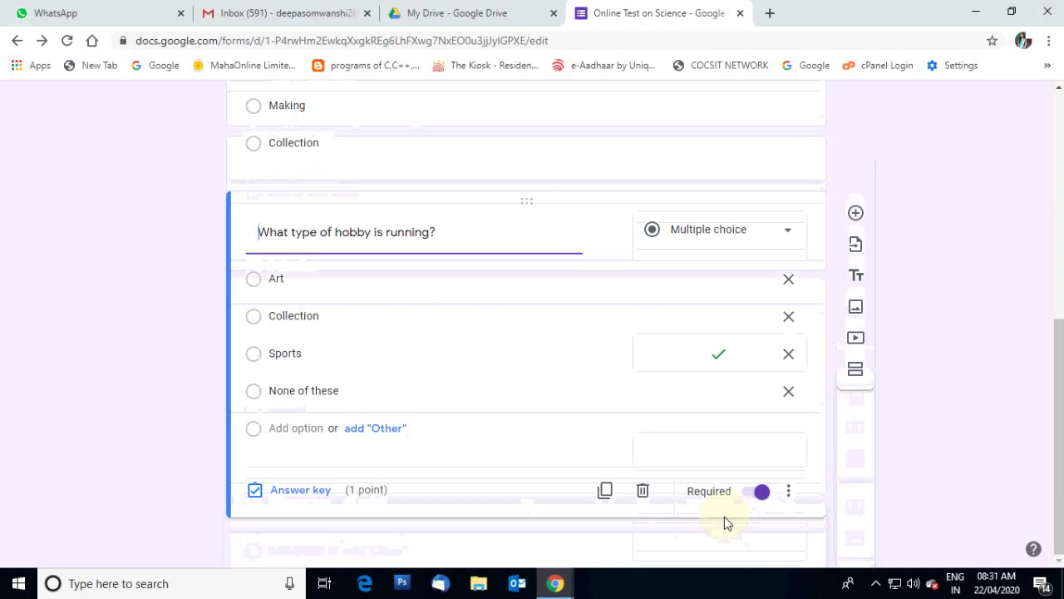
scroll(679, 463, "up", 3)
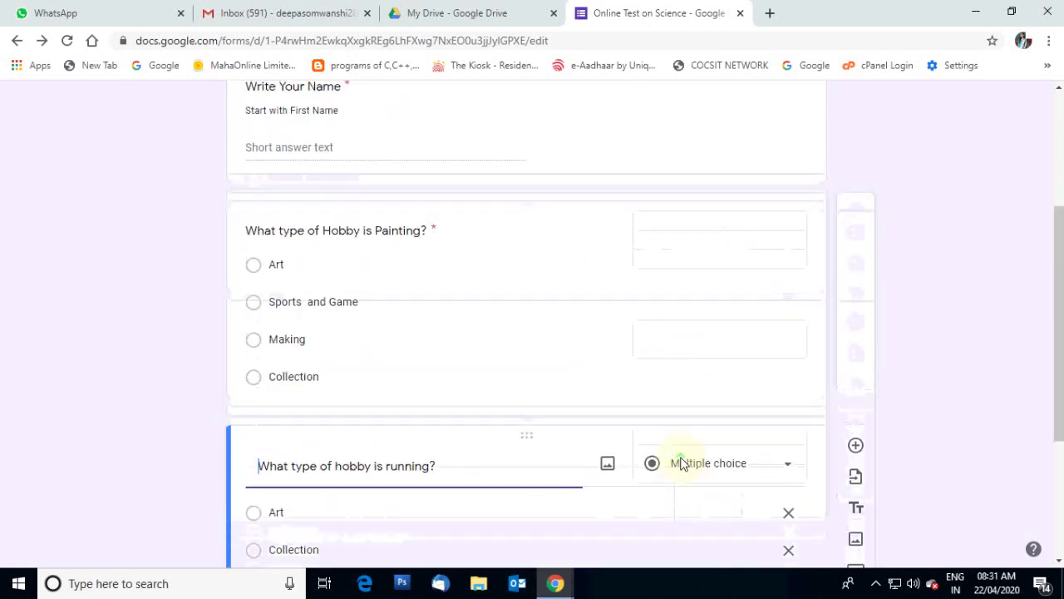
scroll(634, 436, "up", 3)
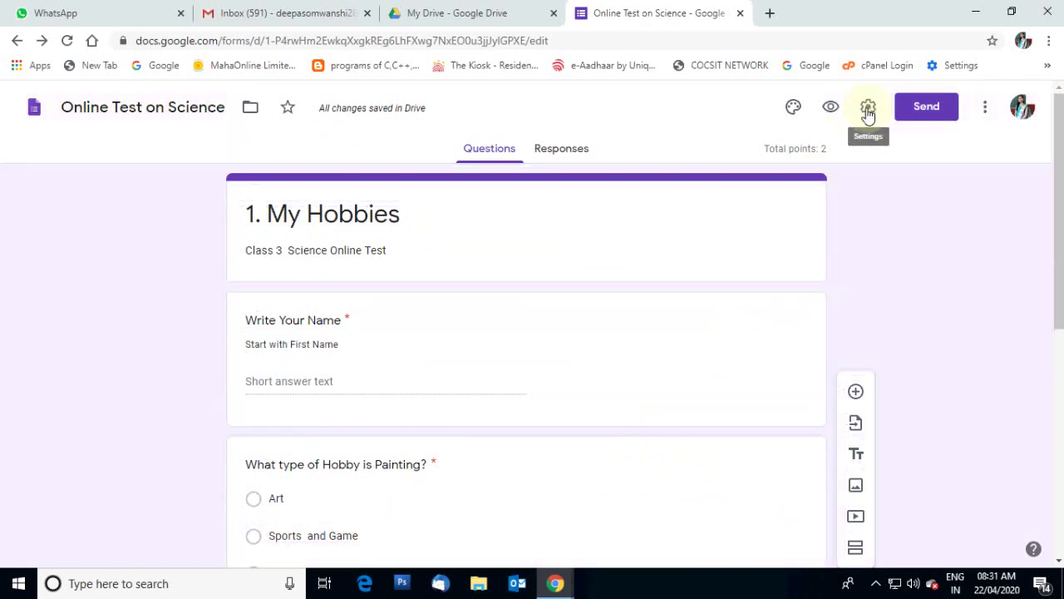
left_click(868, 113)
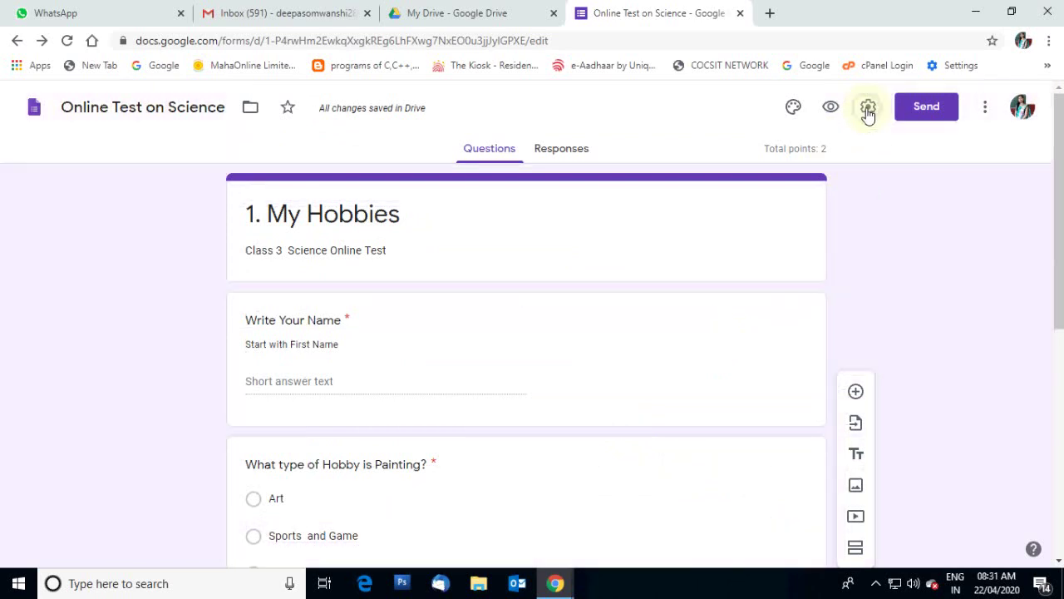
left_click(374, 190)
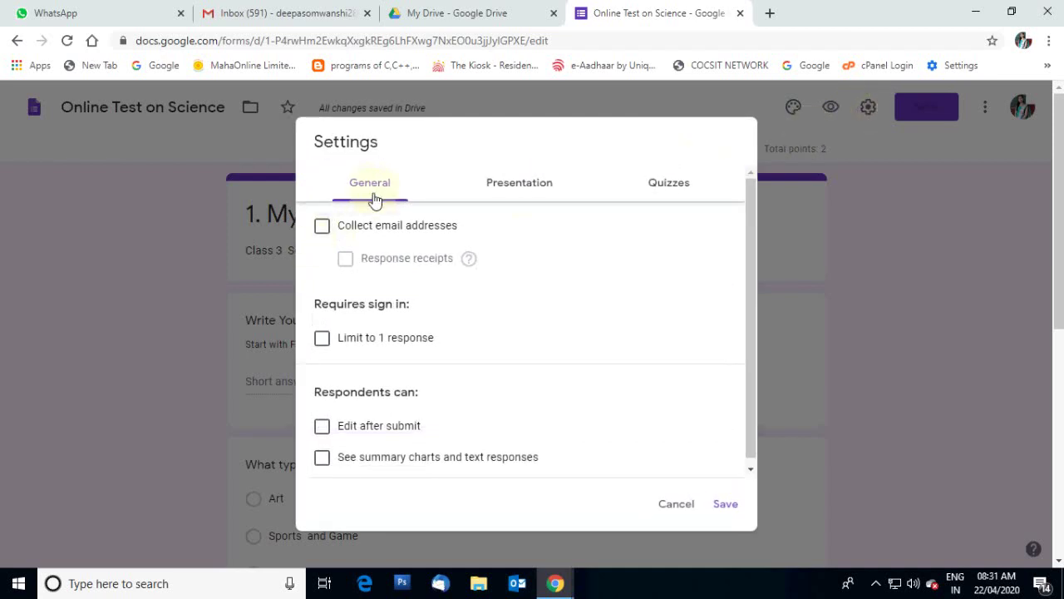
left_click(324, 349)
left_click(323, 338)
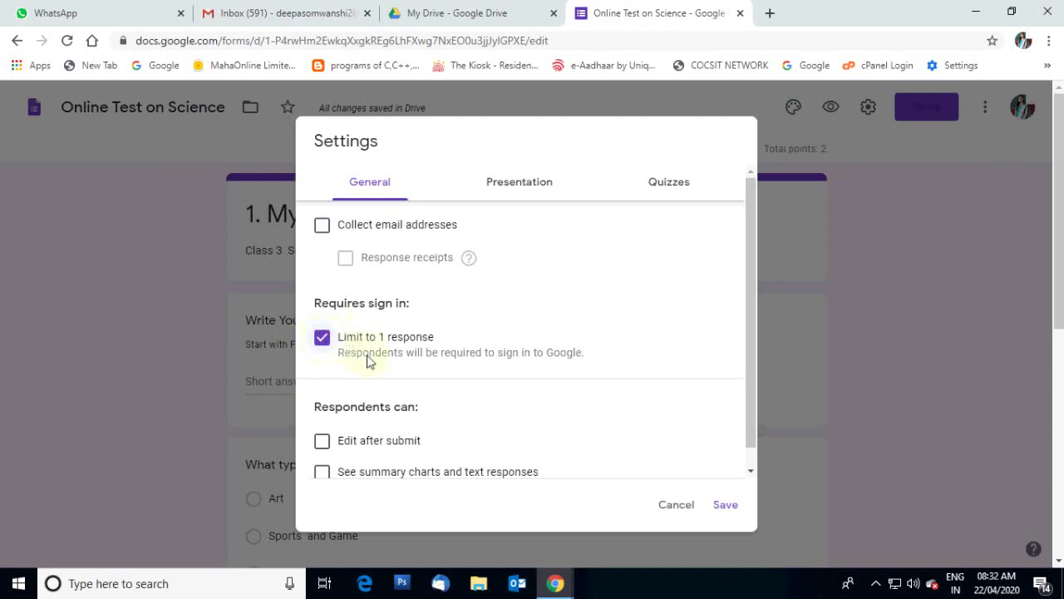
scroll(416, 460, "down", 1)
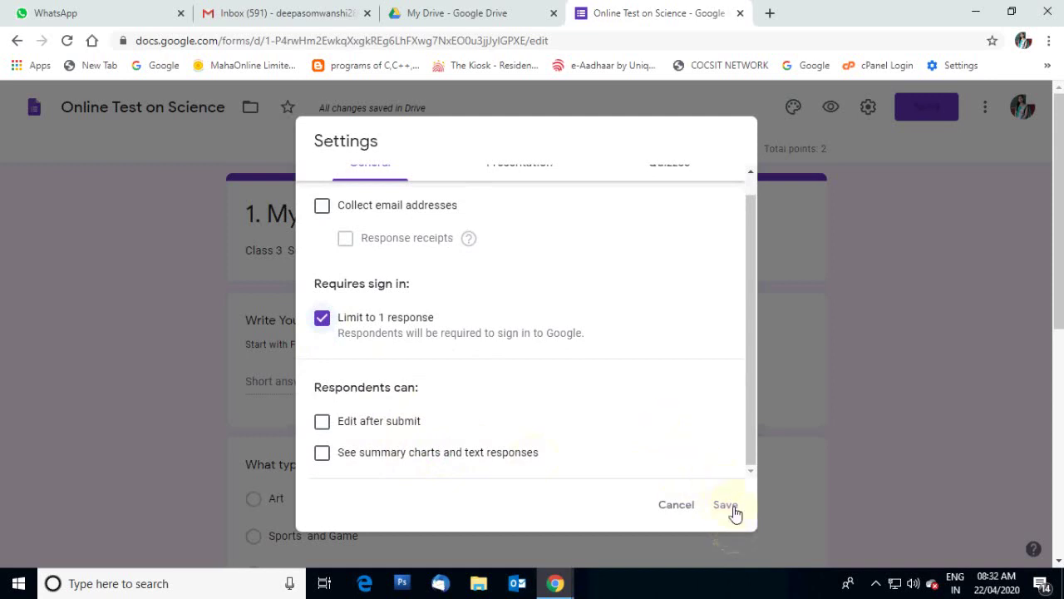
scroll(648, 450, "up", 1)
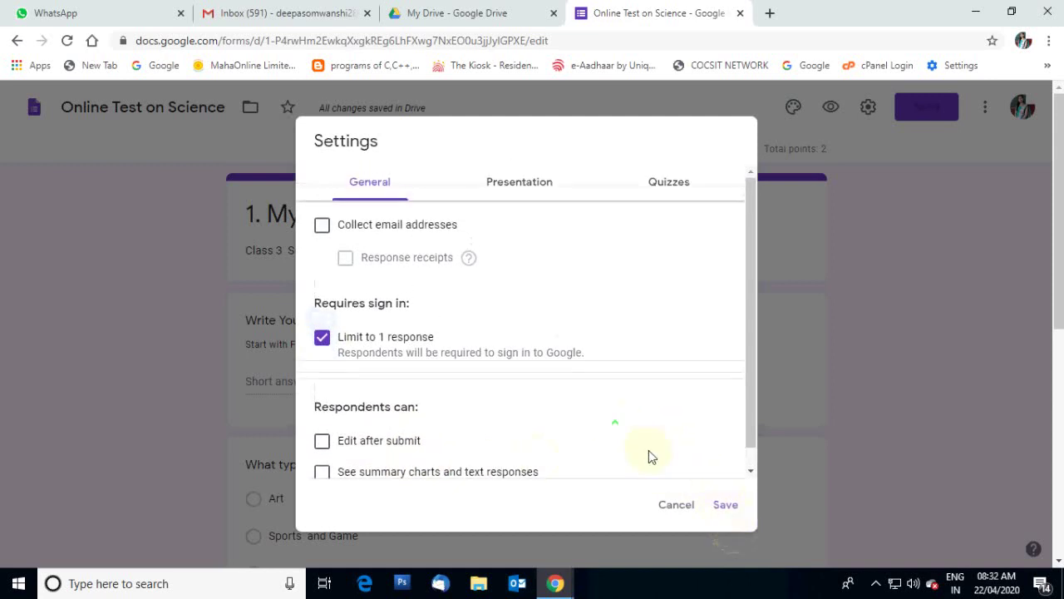
left_click(724, 507)
Enable the progress bar in the form's presentation settings and set the confirmation message to "Thanks for giving Exam".
left_click(866, 110)
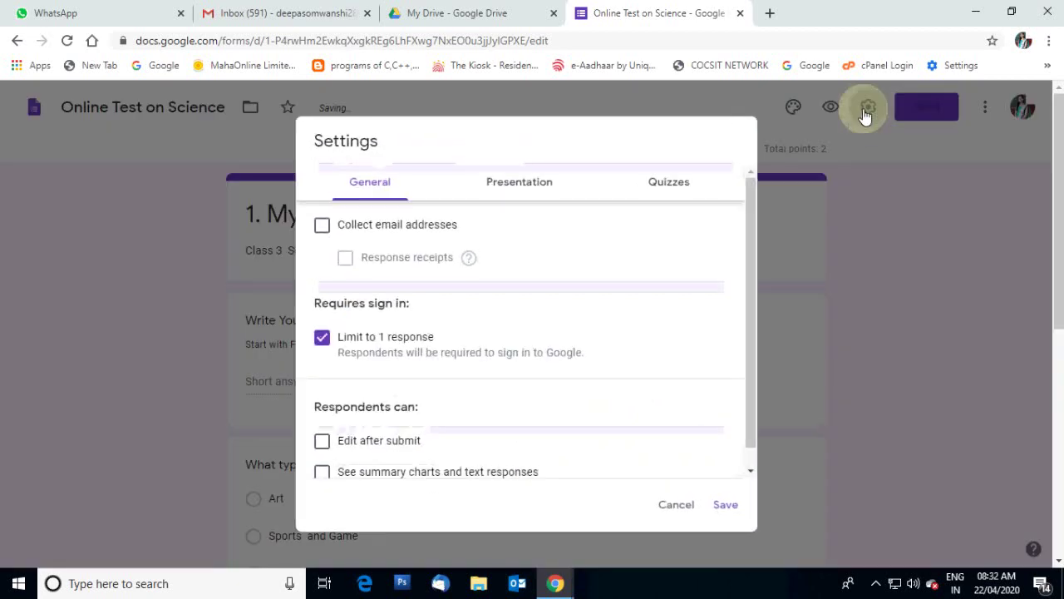
left_click(511, 184)
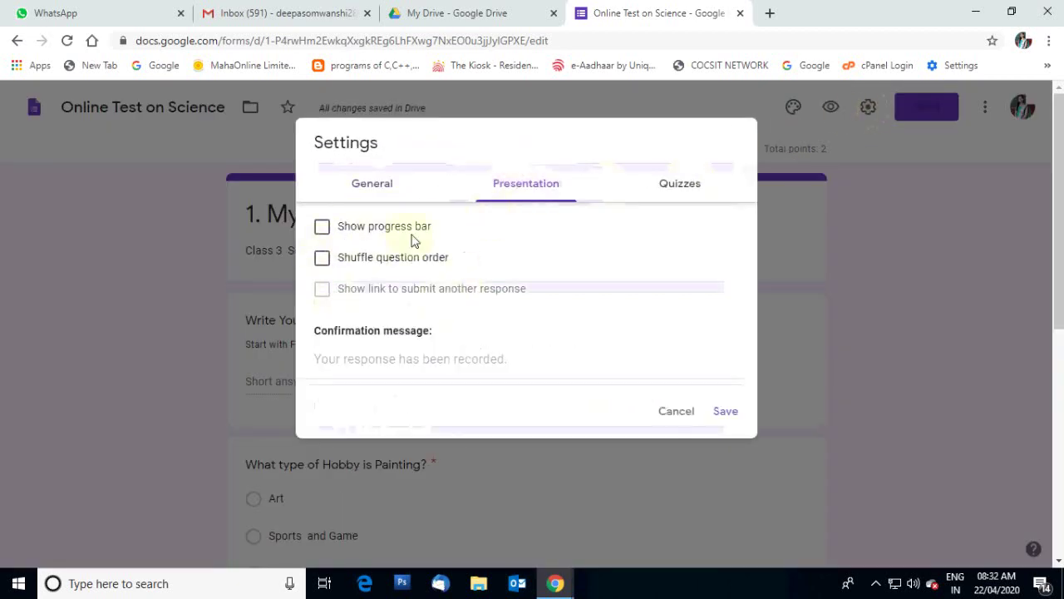
left_click(323, 229)
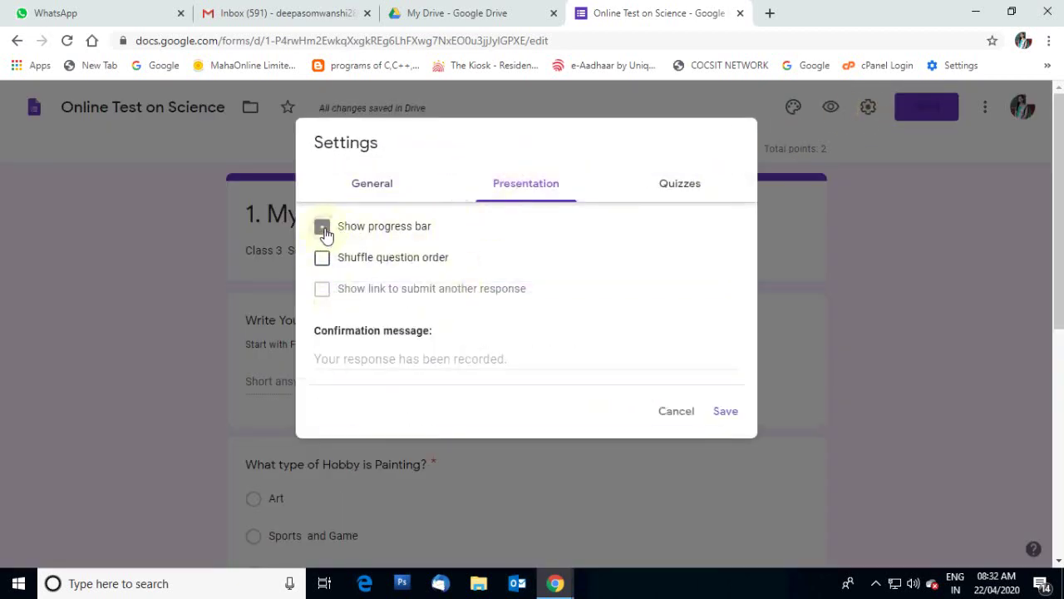
left_click(362, 362)
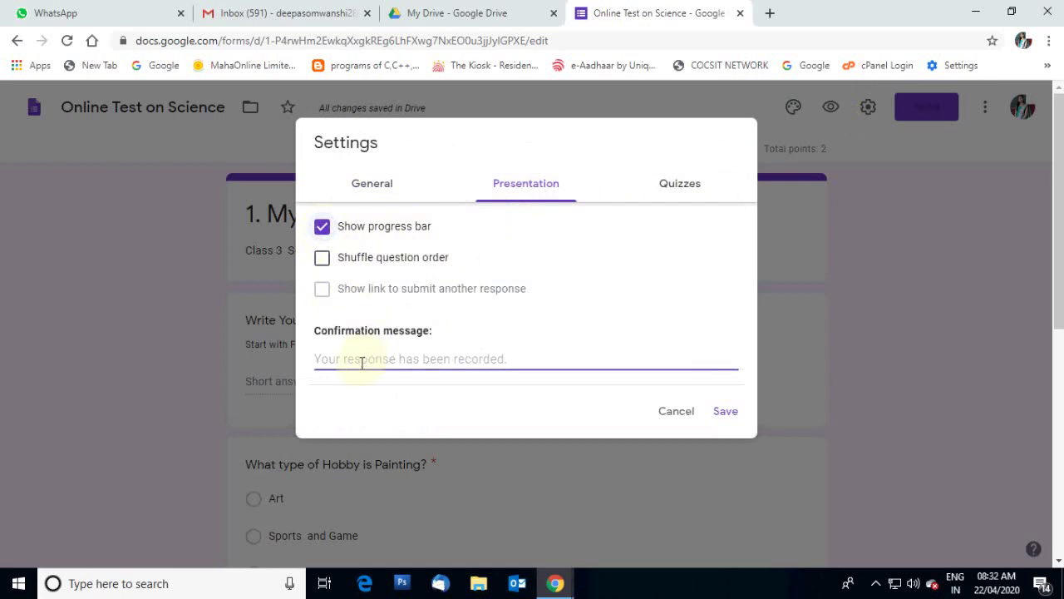
type("Thanks for giving Exam")
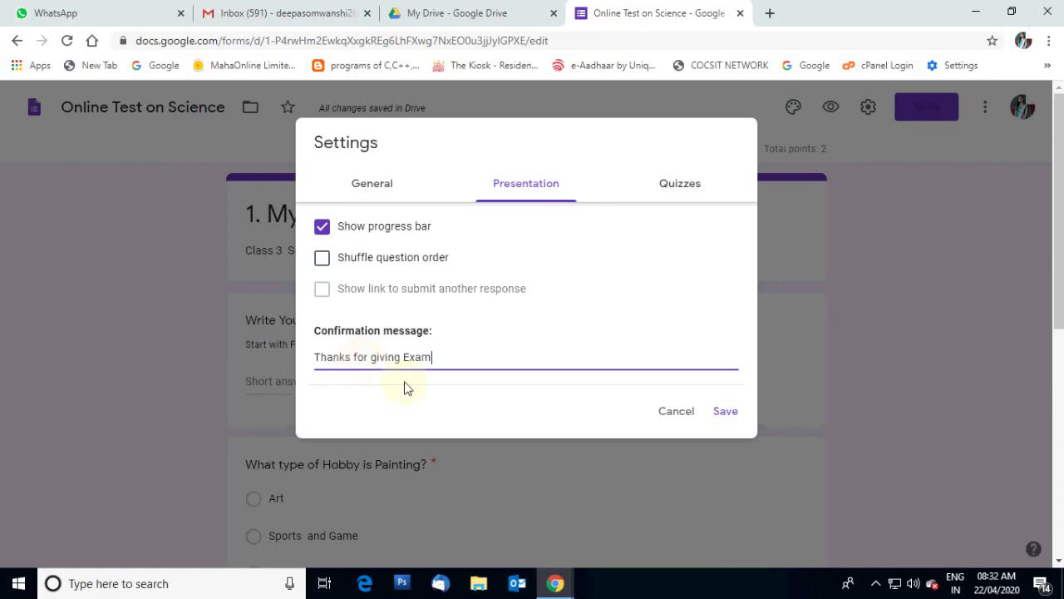
Review the quiz's grade release and respondent visibility options, and save the form settings.
left_click(678, 188)
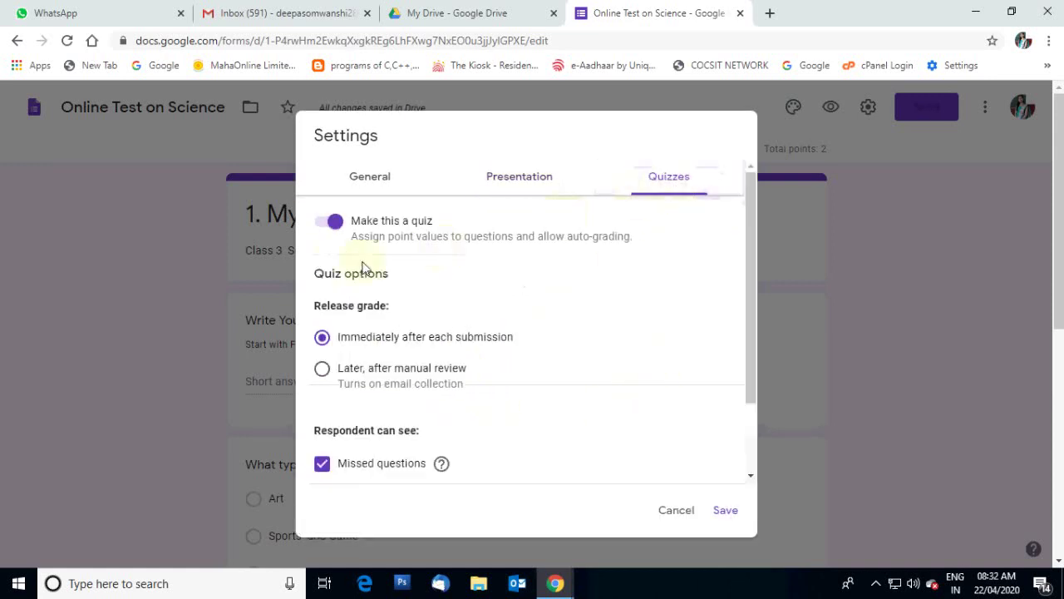
scroll(344, 427, "down", 1)
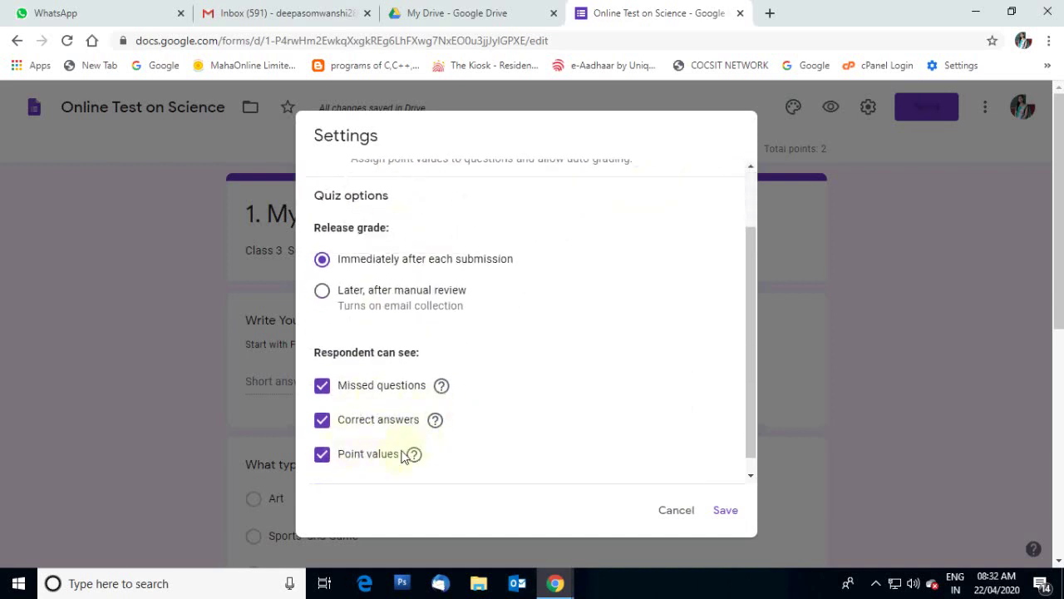
scroll(429, 466, "down", 1)
left_click(727, 526)
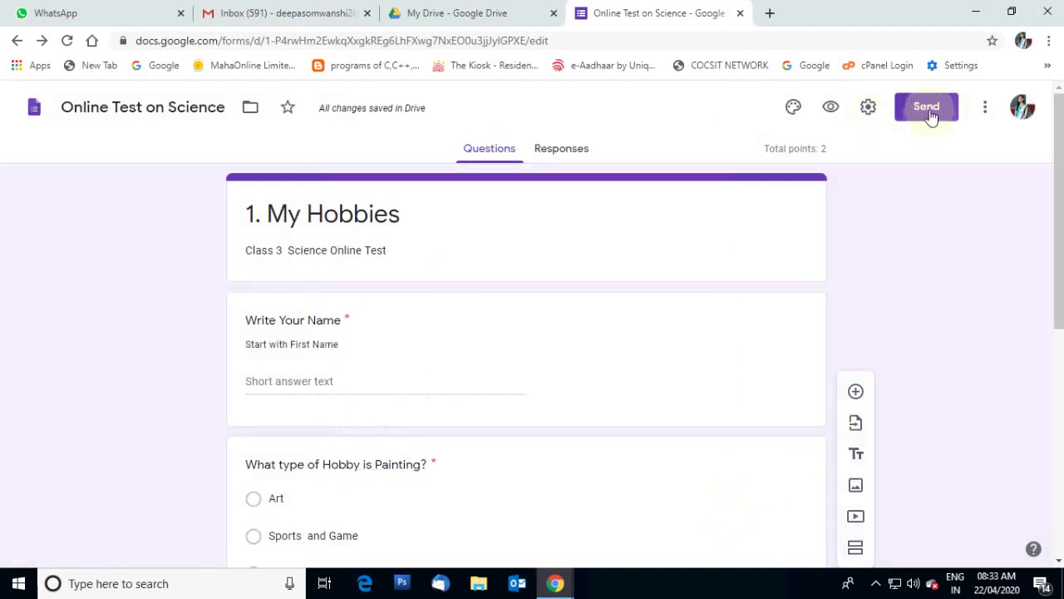
Generate a shortened URL for sharing the form and copy it to the clipboard.
left_click(928, 109)
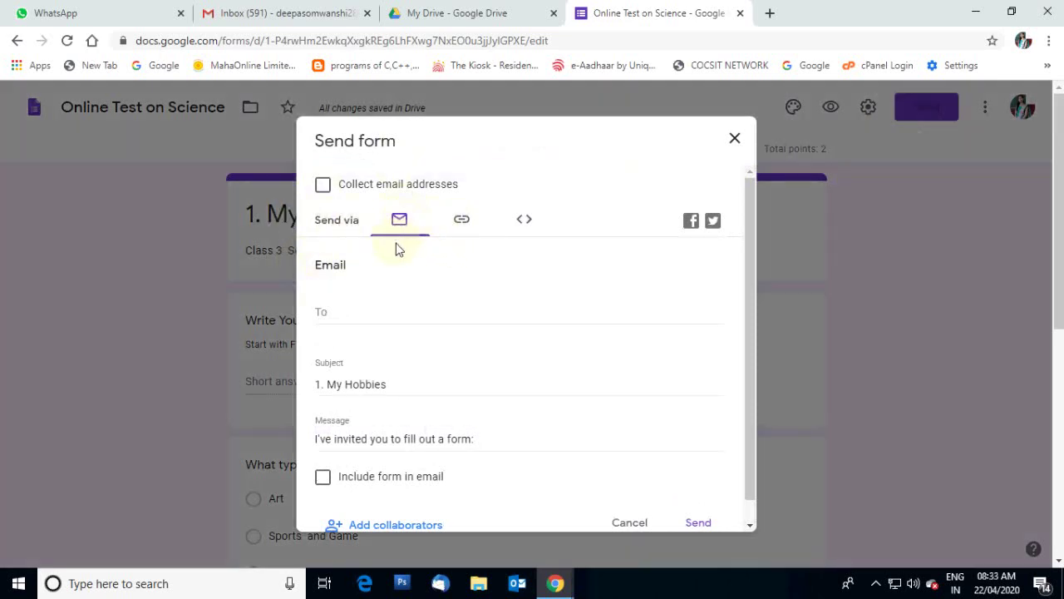
left_click(461, 224)
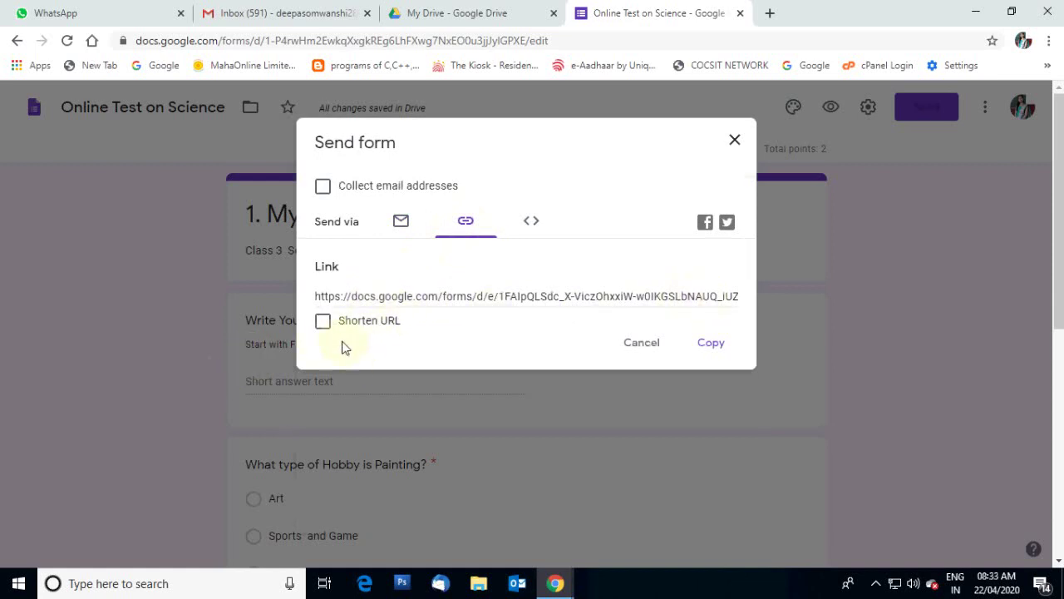
left_click(323, 325)
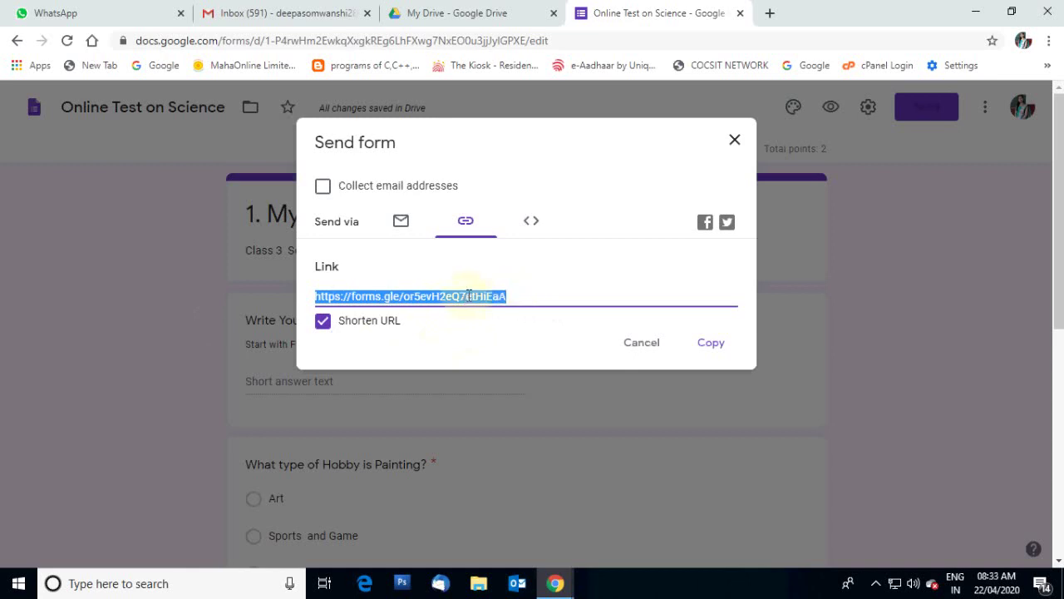
left_click(714, 347)
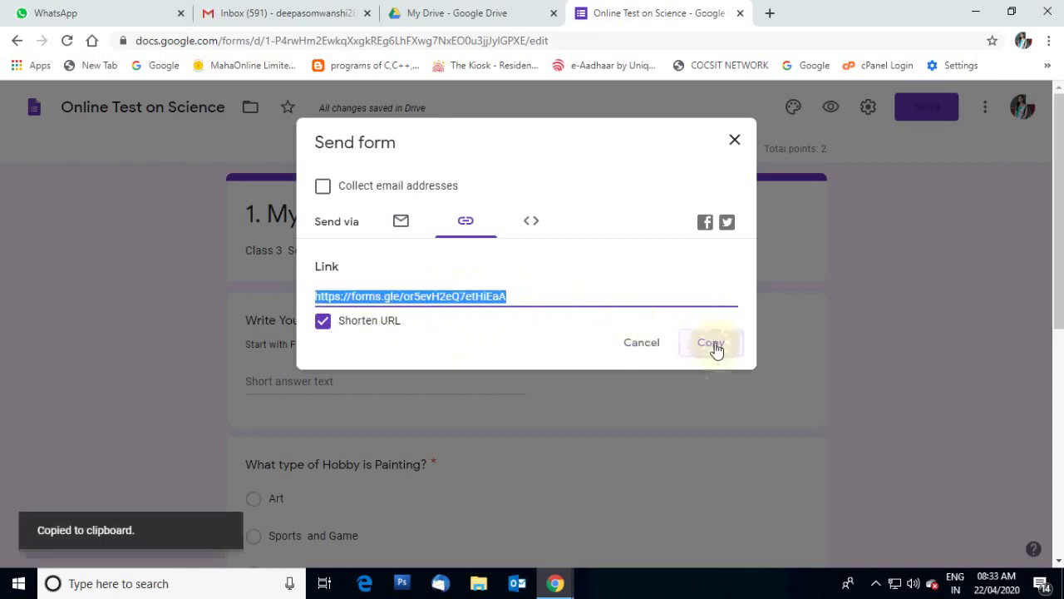
left_click(710, 347)
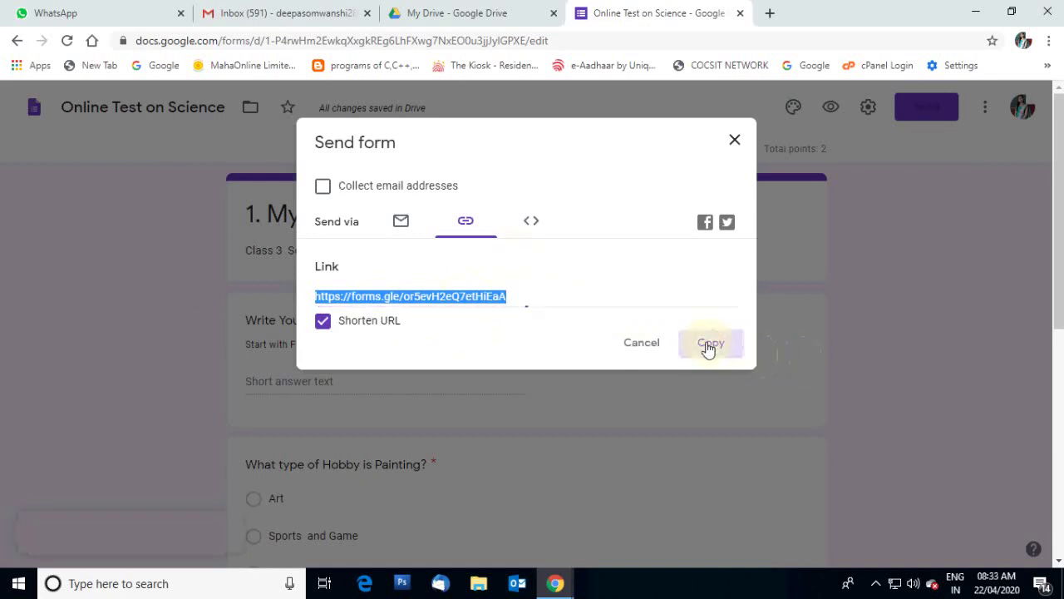
Switch to sending the form by email and enter the suggested contact's email address as recipient.
left_click(403, 227)
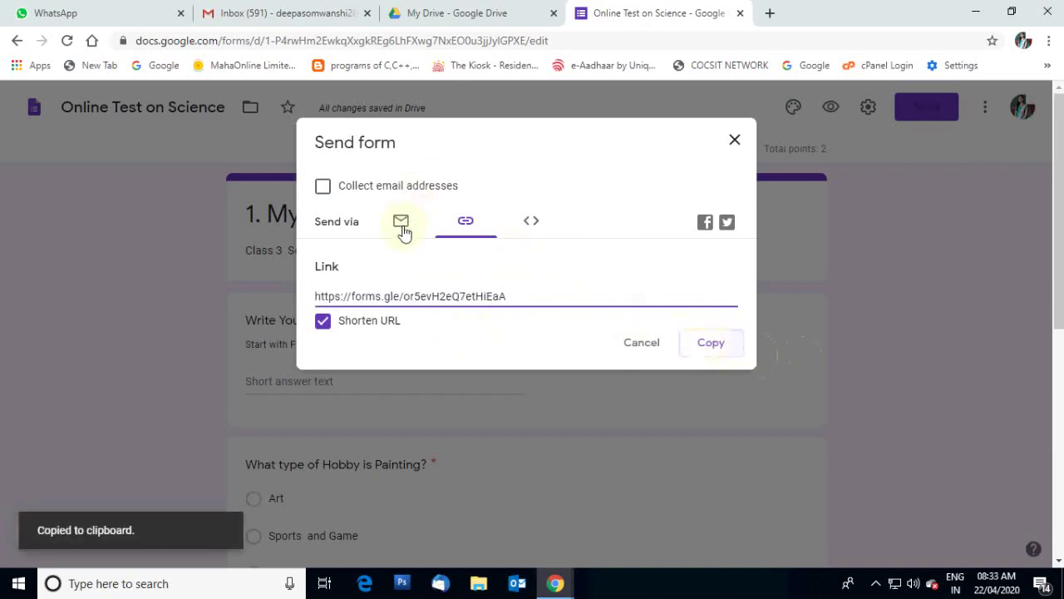
left_click(401, 223)
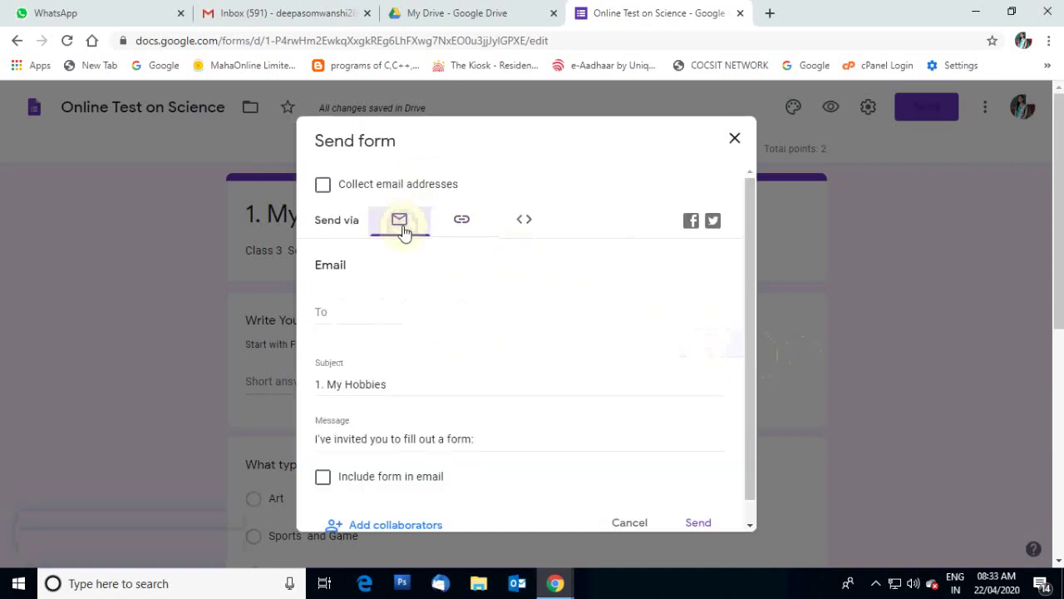
left_click(346, 316)
type("dee")
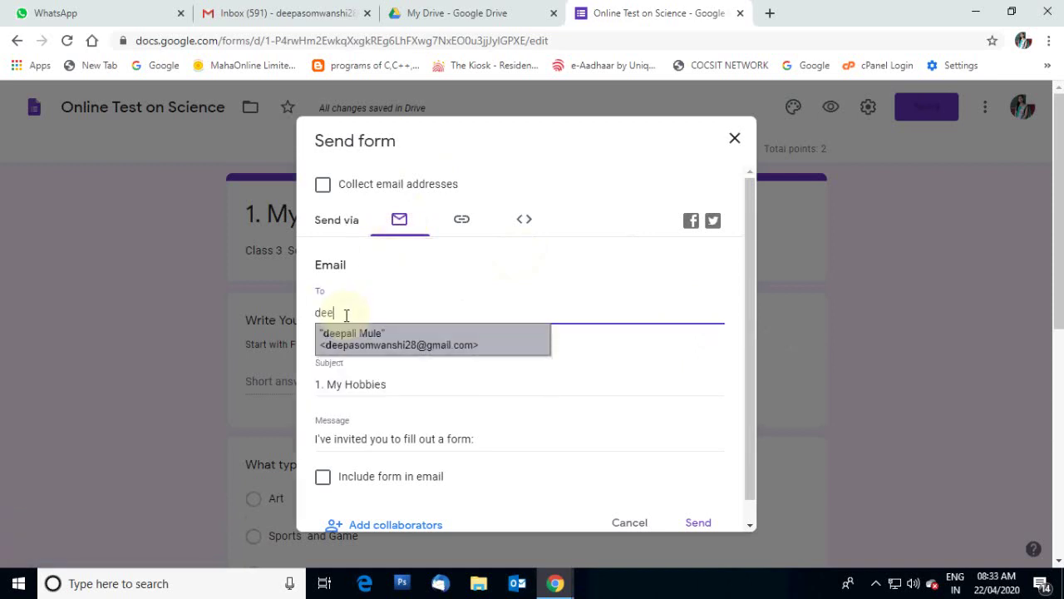
left_click(341, 348)
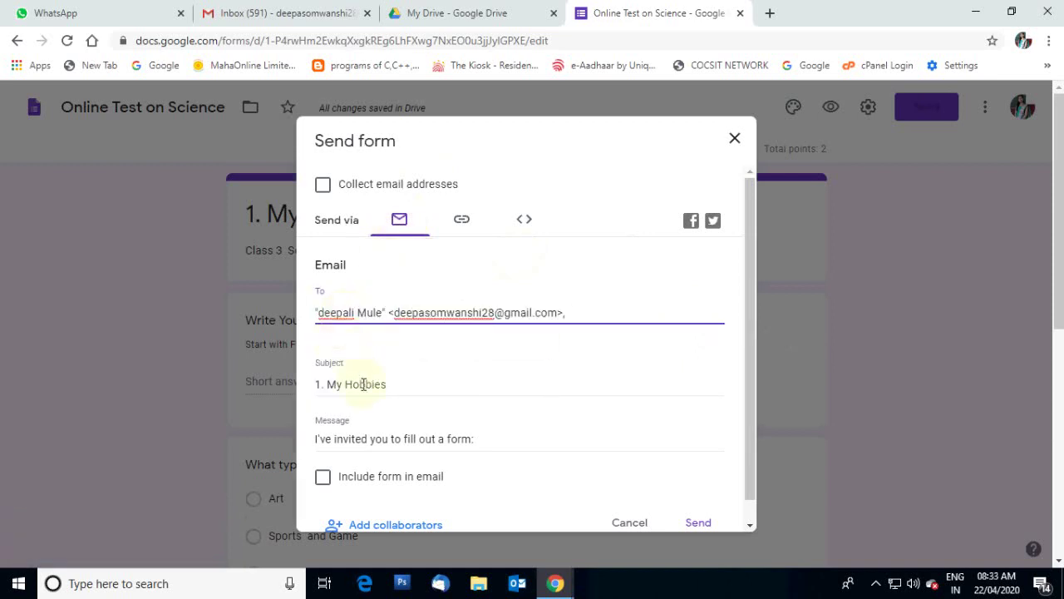
Replace the email message with "Science Online Test on 1. My Hobbies" and paste the shortened form link on a new line below.
scroll(357, 374, "down", 1)
scroll(411, 388, "down", 3)
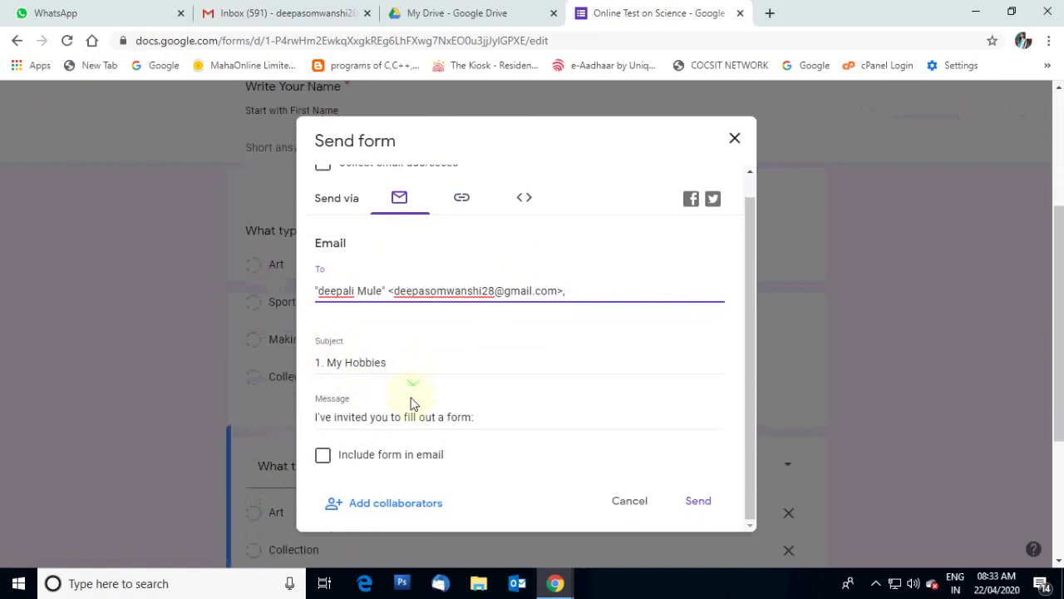
left_click(500, 423)
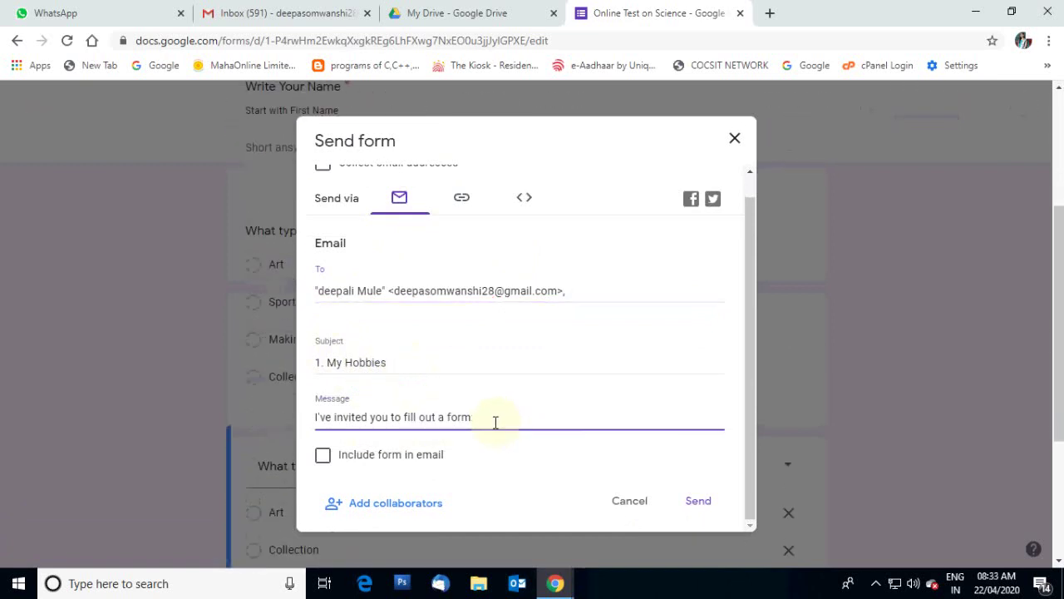
key("BackSpace")
key("BackSpace")
key("BackSpace")
key("BackSpace")
key("BackSpace")
key("BackSpace")
key("BackSpace")
key("BackSpace")
key("BackSpace")
key("BackSpace")
key("BackSpace")
key("BackSpace")
key("BackSpace")
key("BackSpace")
key("BackSpace")
key("BackSpace")
key("BackSpace")
key("BackSpace")
key("BackSpace")
key("BackSpace")
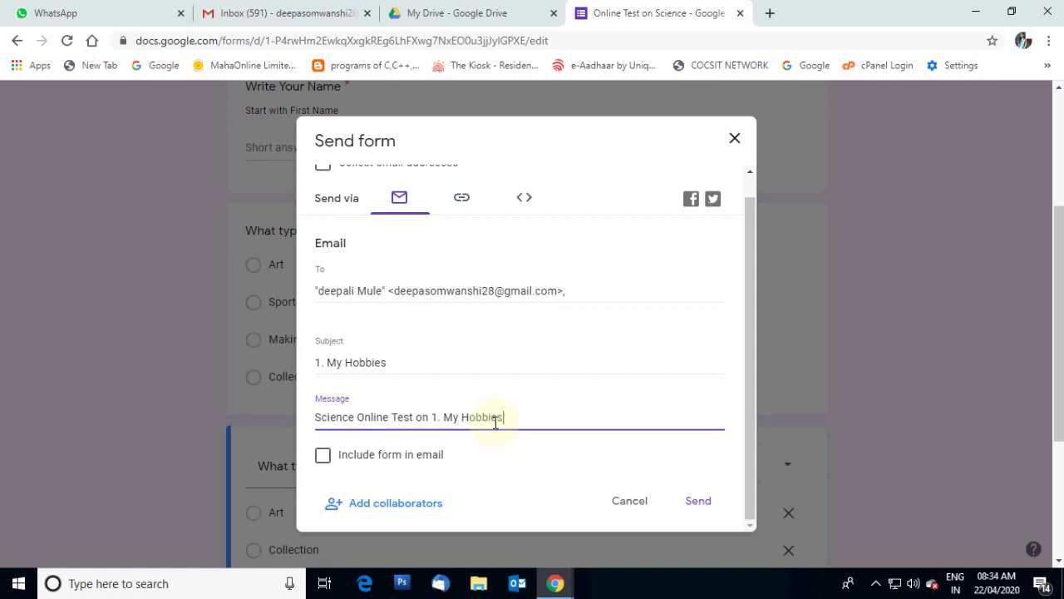
key("Return")
key("ctrl+v")
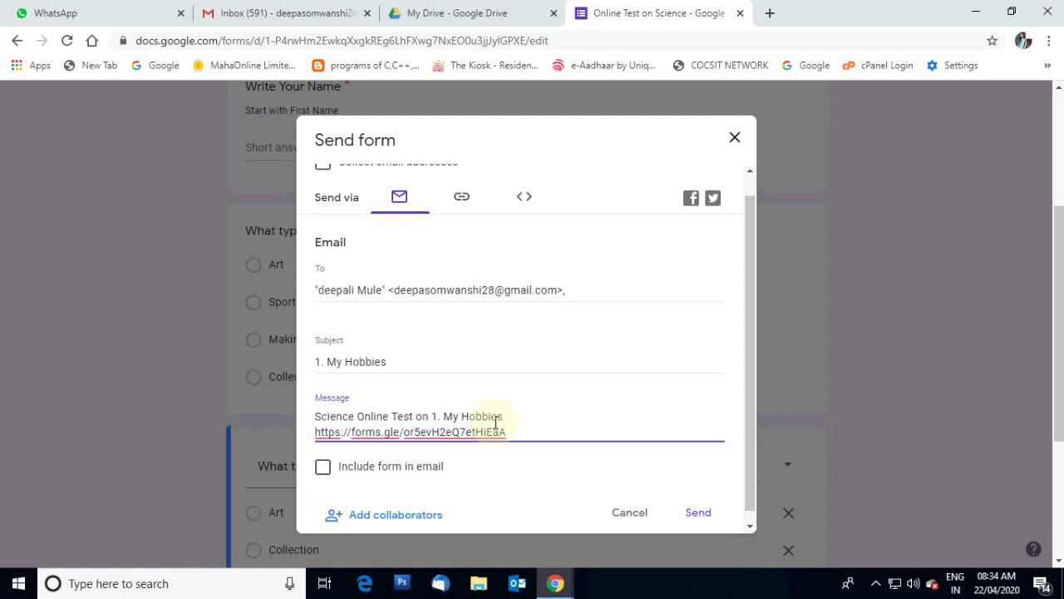
Send the prepared form email to the recipient.
left_click(702, 522)
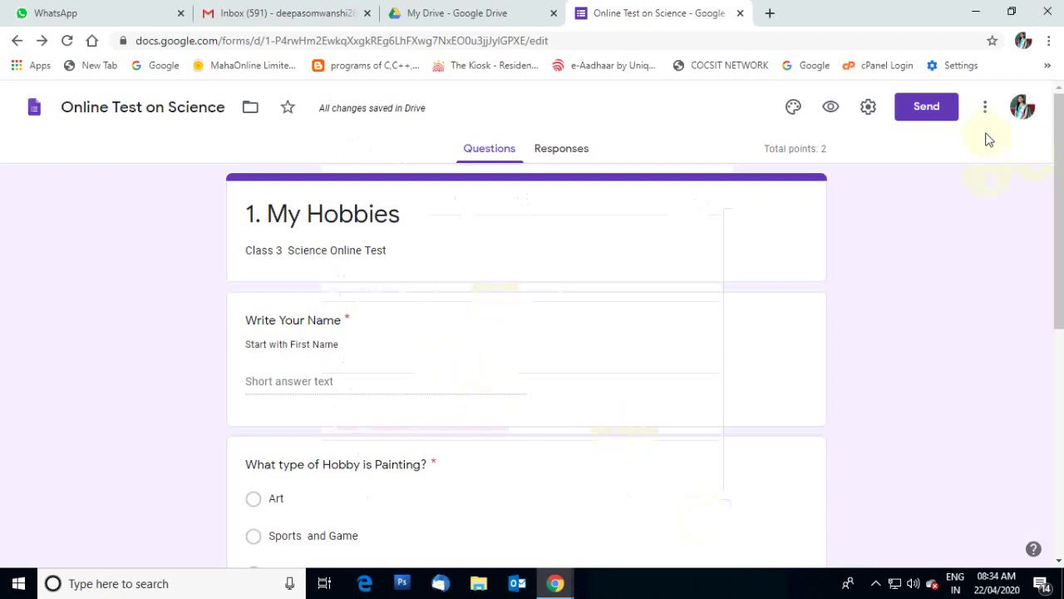
Invite the suggested contact as a form collaborator with edit access and notification, and finish the sharing settings.
left_click(986, 119)
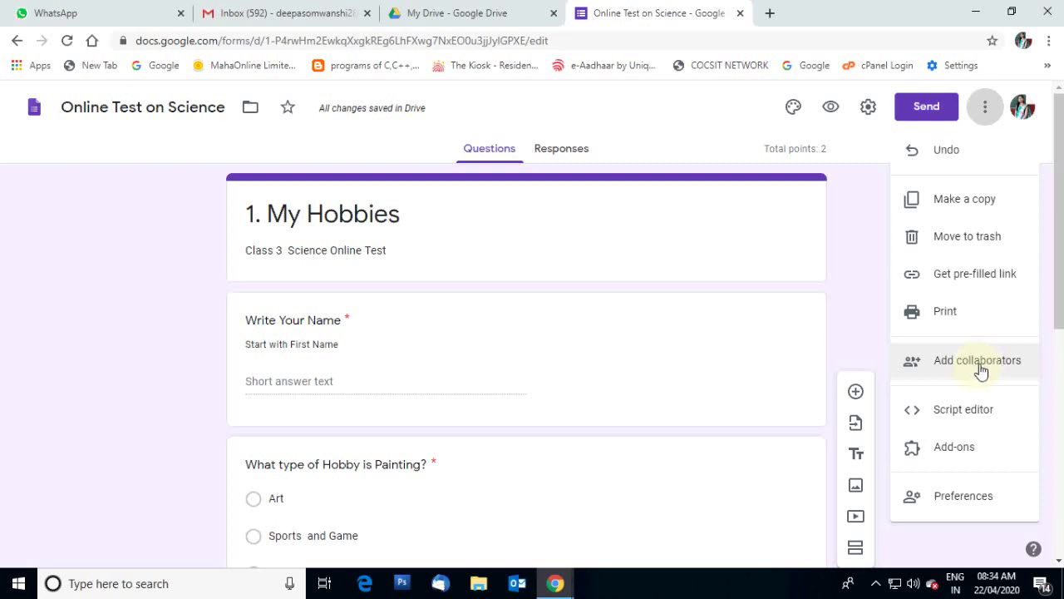
left_click(979, 372)
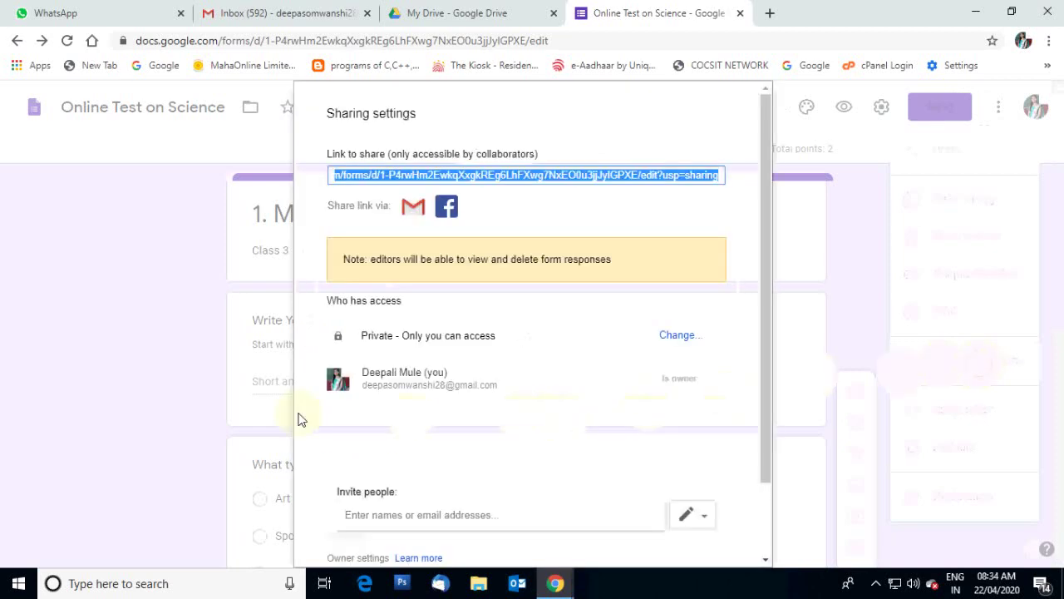
scroll(408, 399, "down", 2)
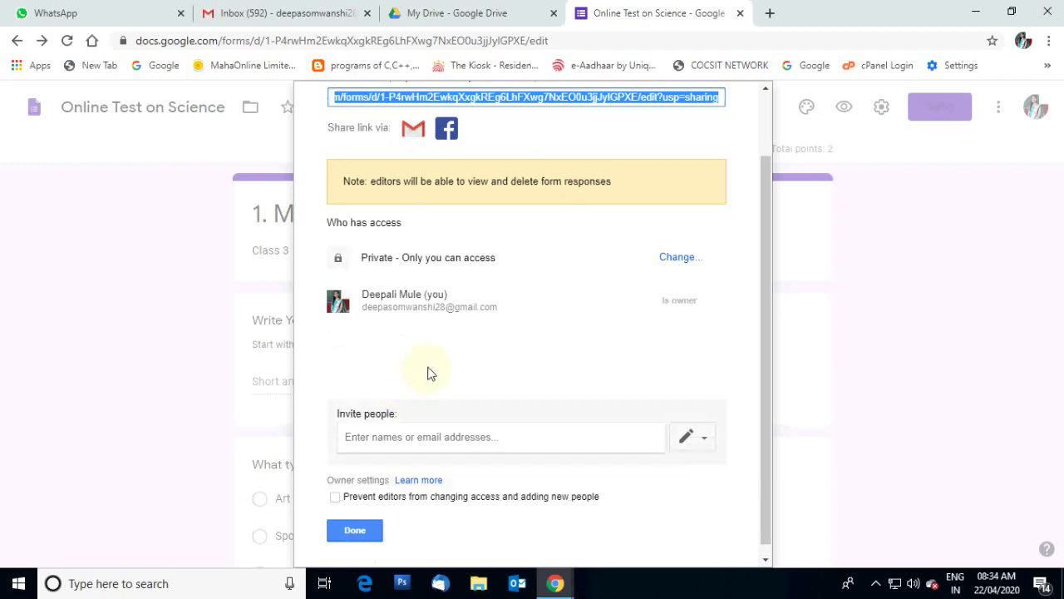
left_click(529, 440)
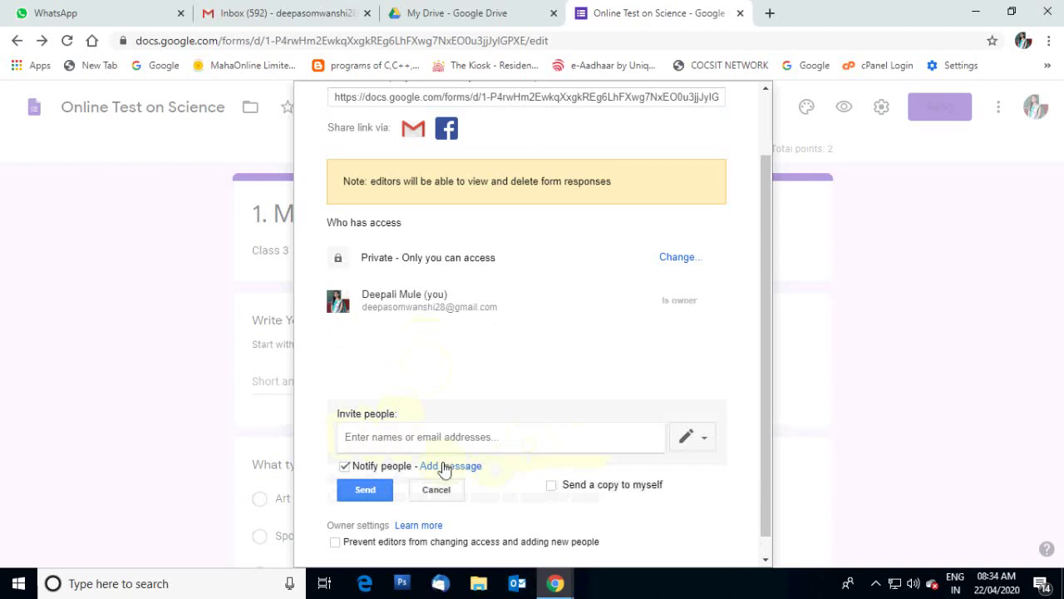
type("da")
left_click(411, 462)
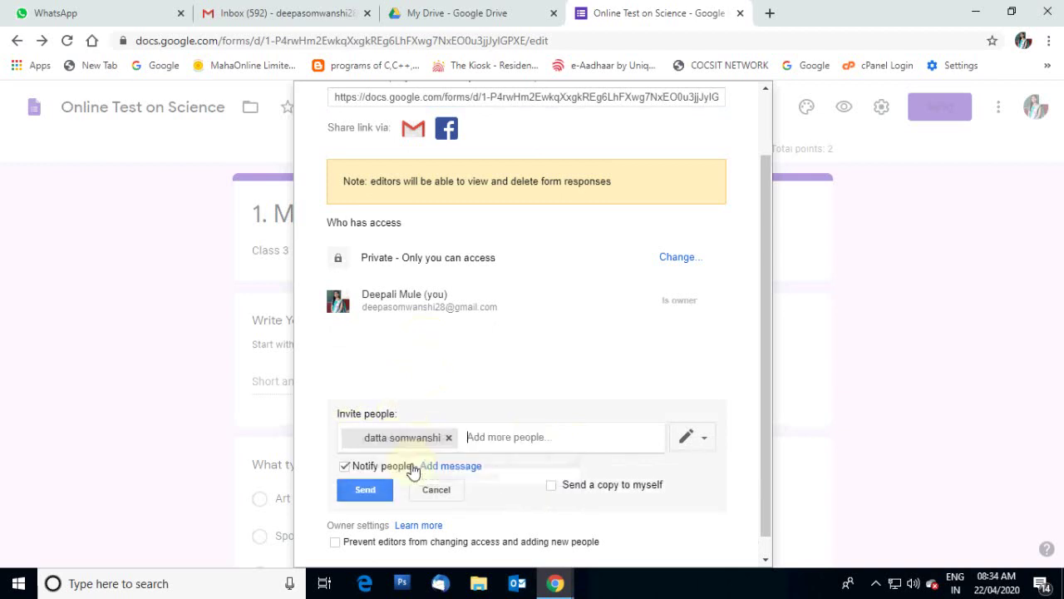
left_click(368, 492)
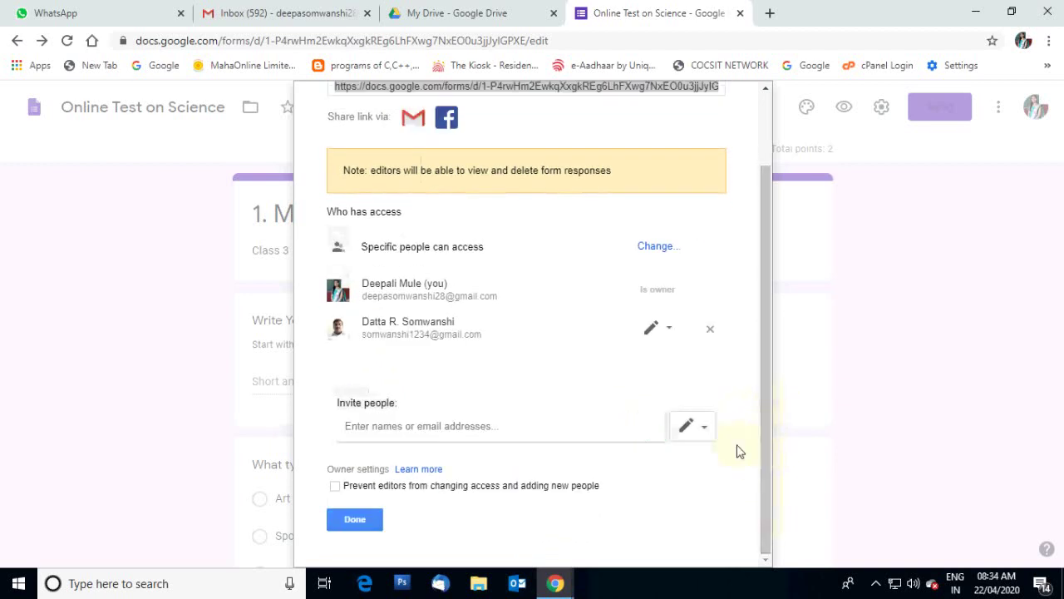
left_click(355, 522)
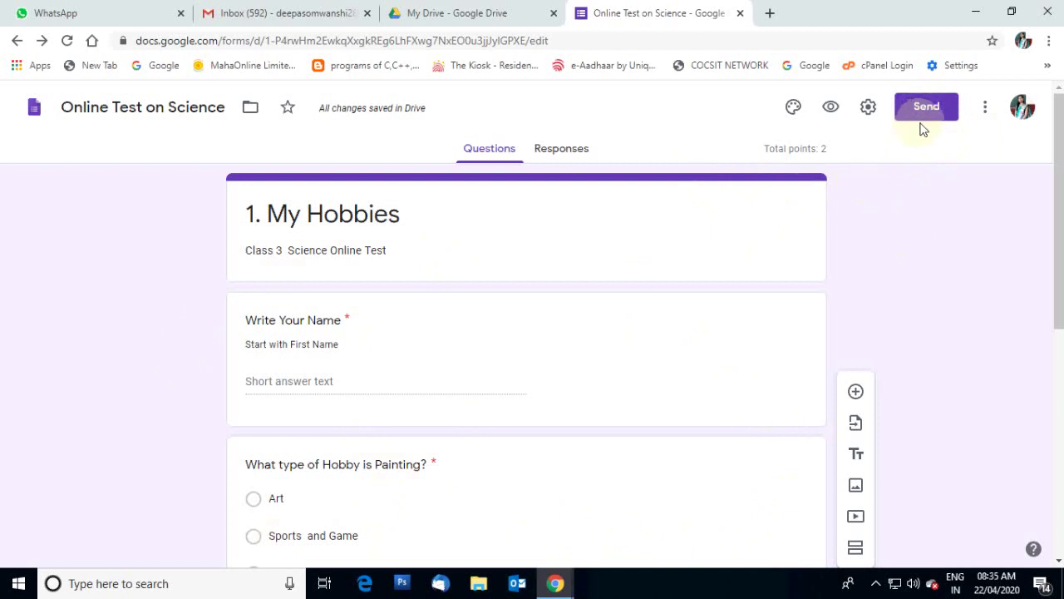
Review the form's general, presentation and quiz settings, and close them without saving.
left_click(868, 108)
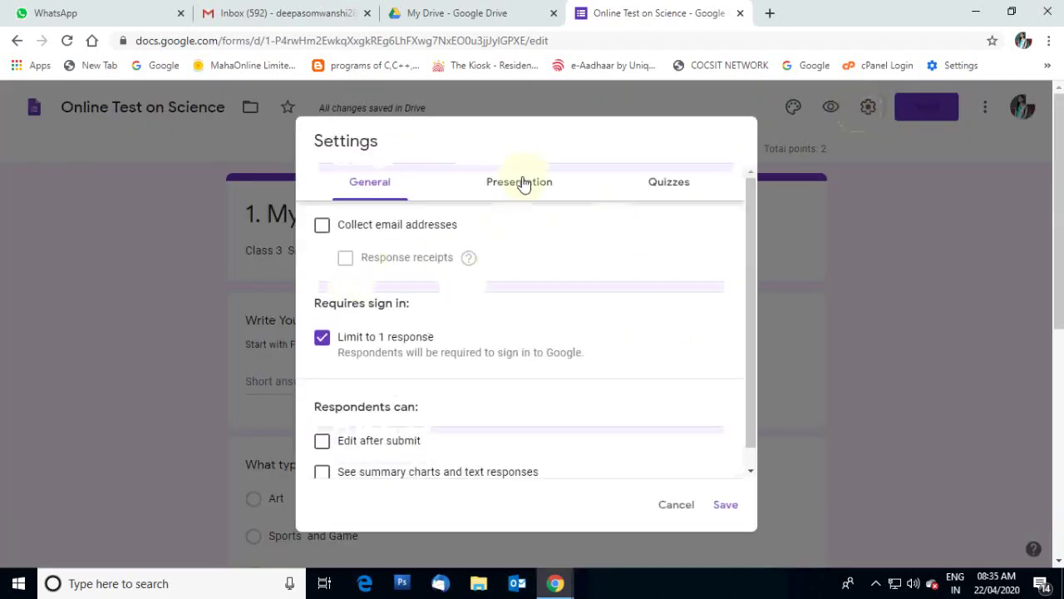
left_click(520, 191)
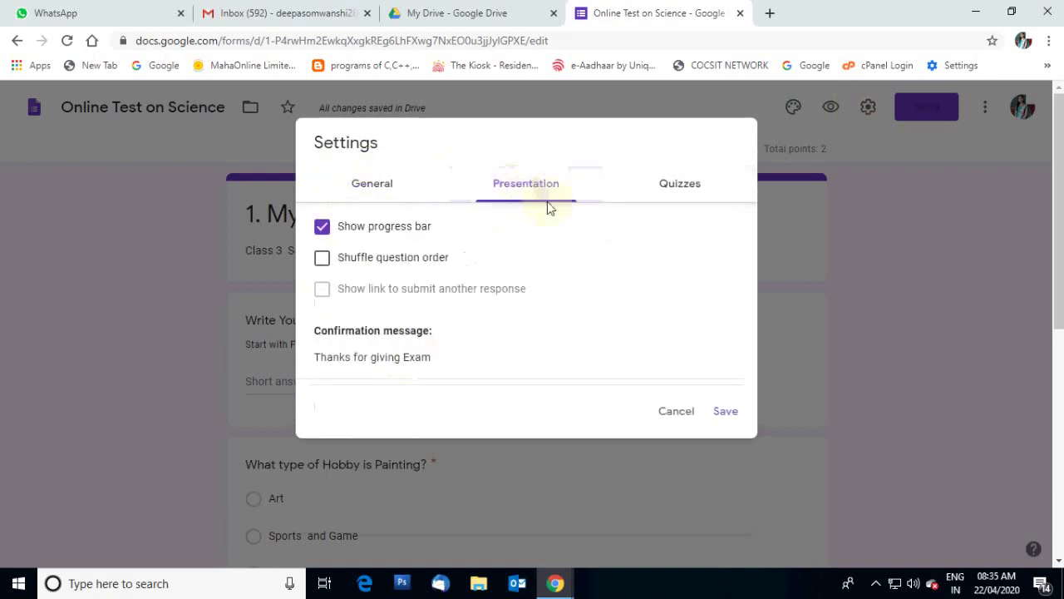
left_click(678, 193)
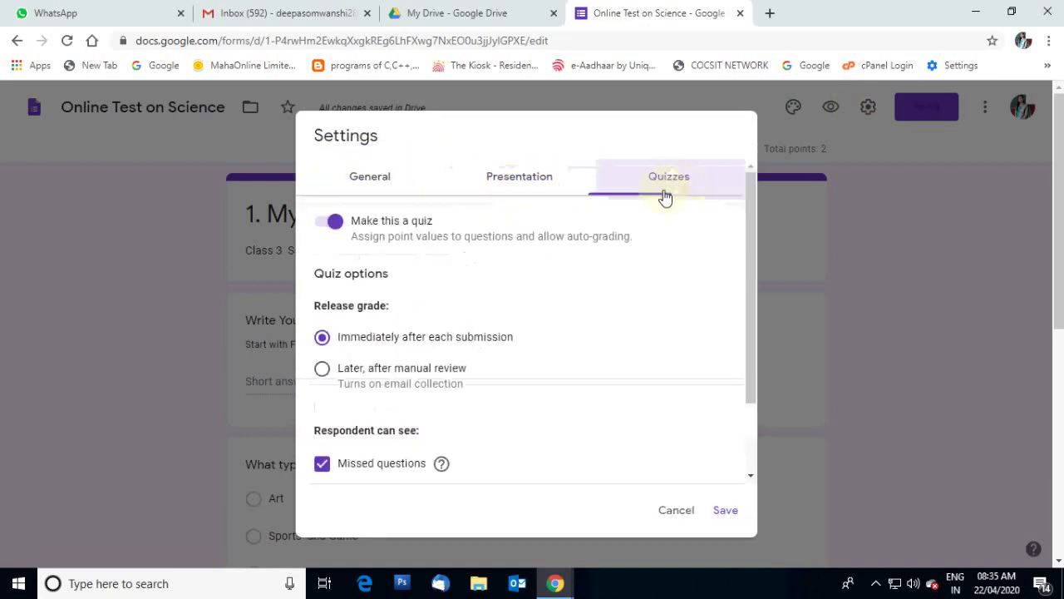
left_click(508, 197)
scroll(394, 184, "down", 2)
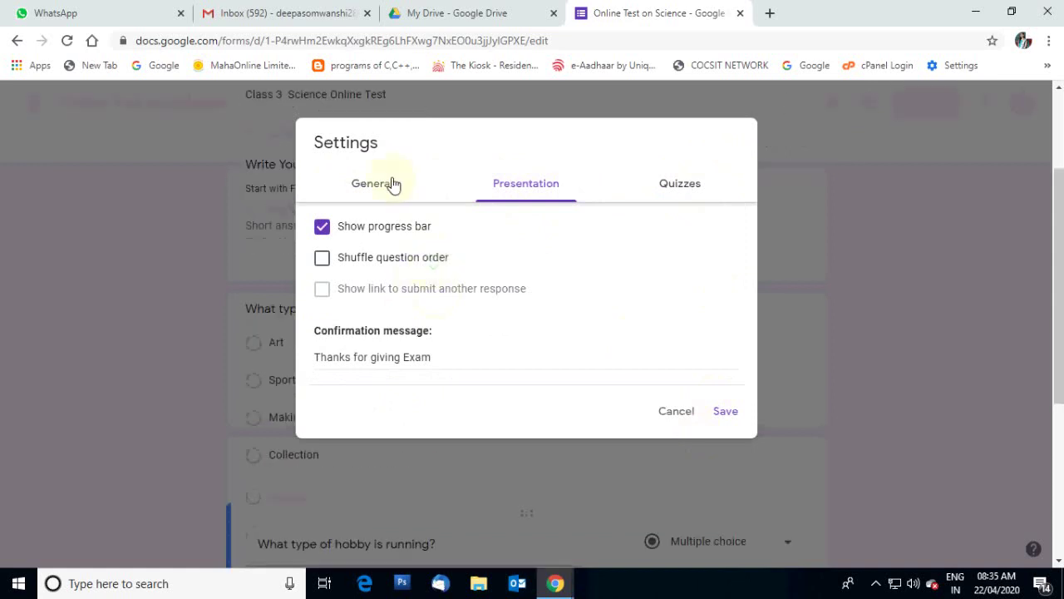
left_click(393, 185)
scroll(465, 374, "down", 1)
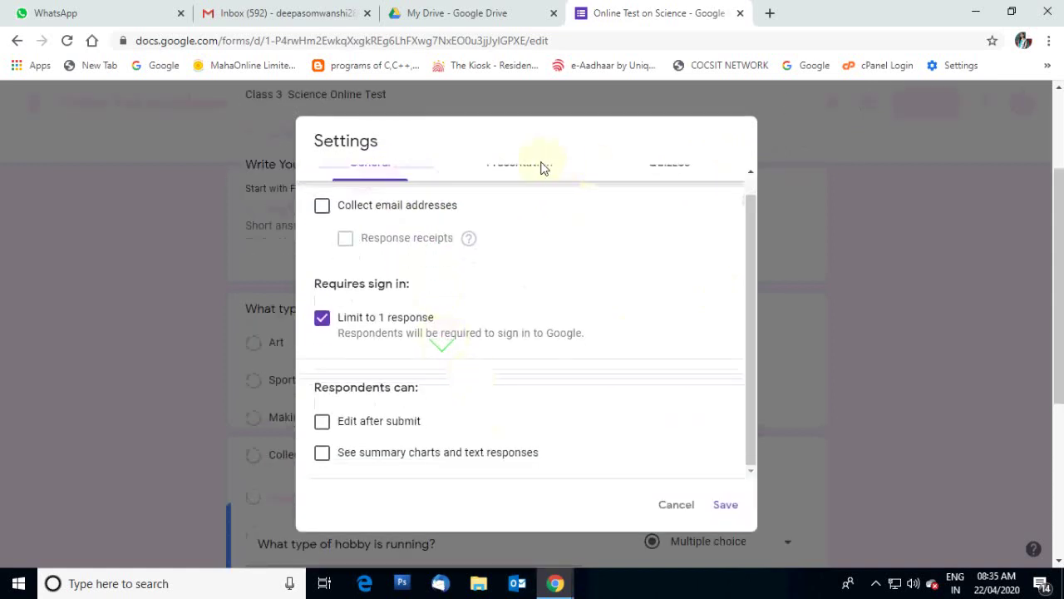
left_click(677, 513)
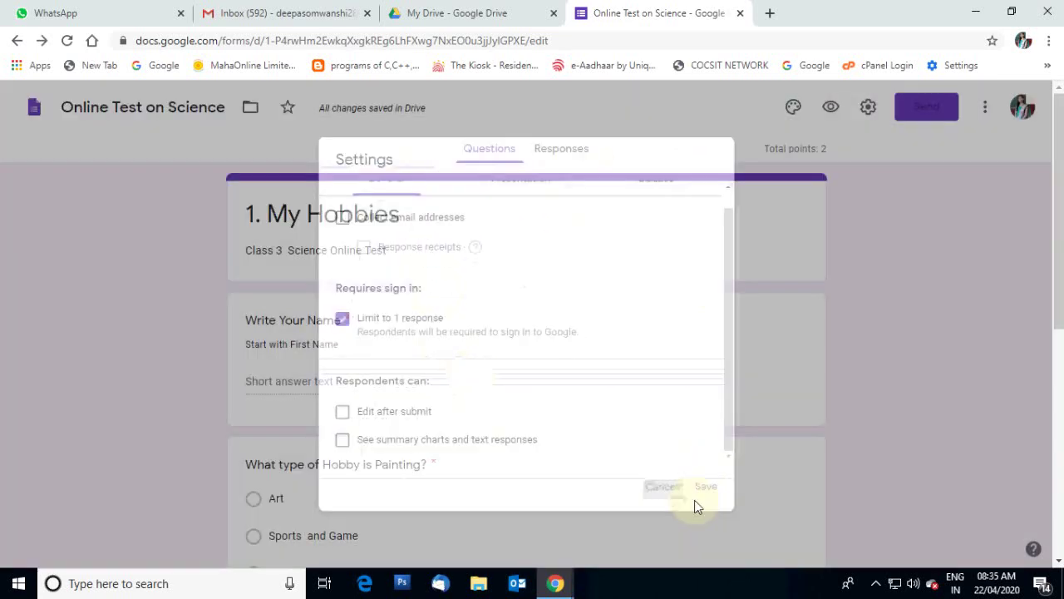
left_click(869, 109)
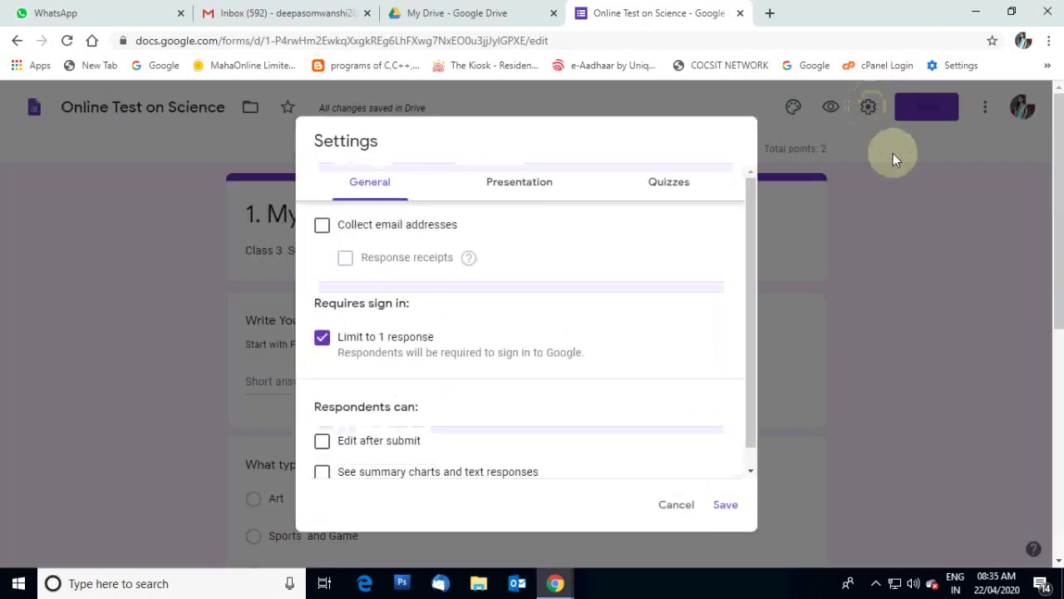
scroll(411, 330, "down", 3)
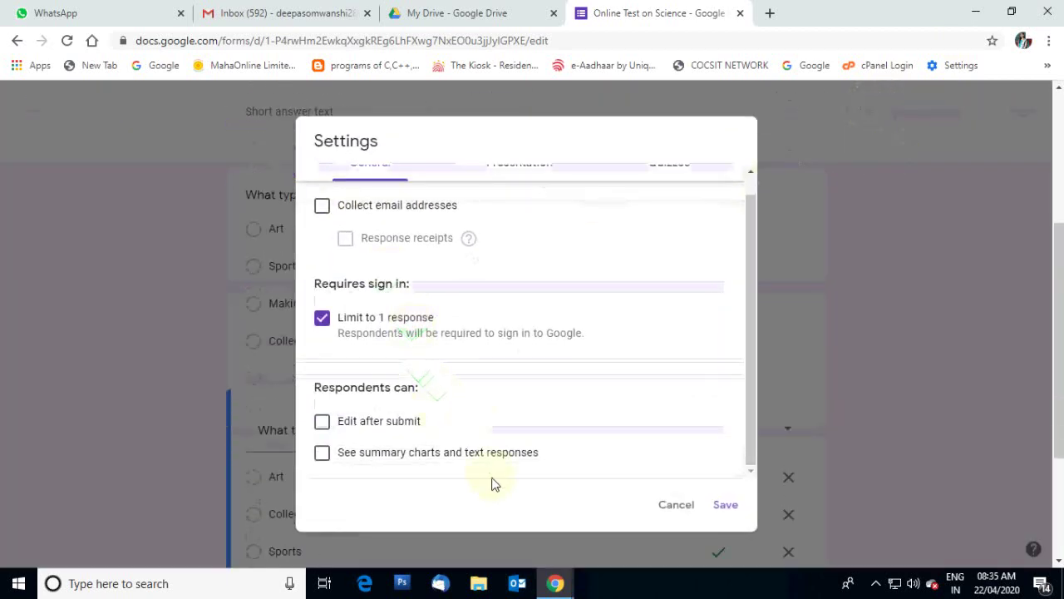
left_click(676, 510)
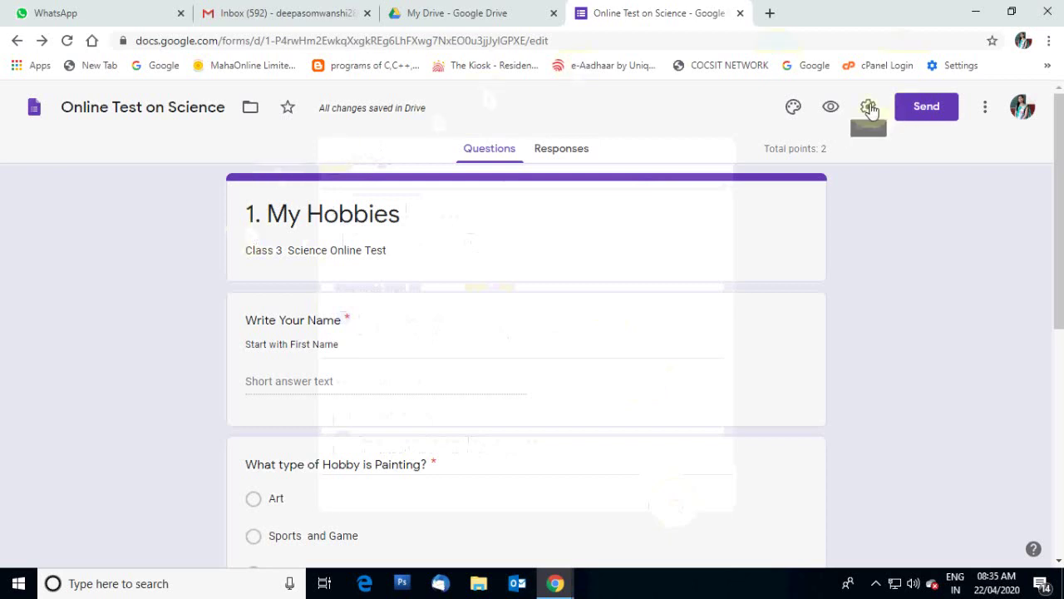
Generate a shortened link for sending the form and copy it.
left_click(935, 116)
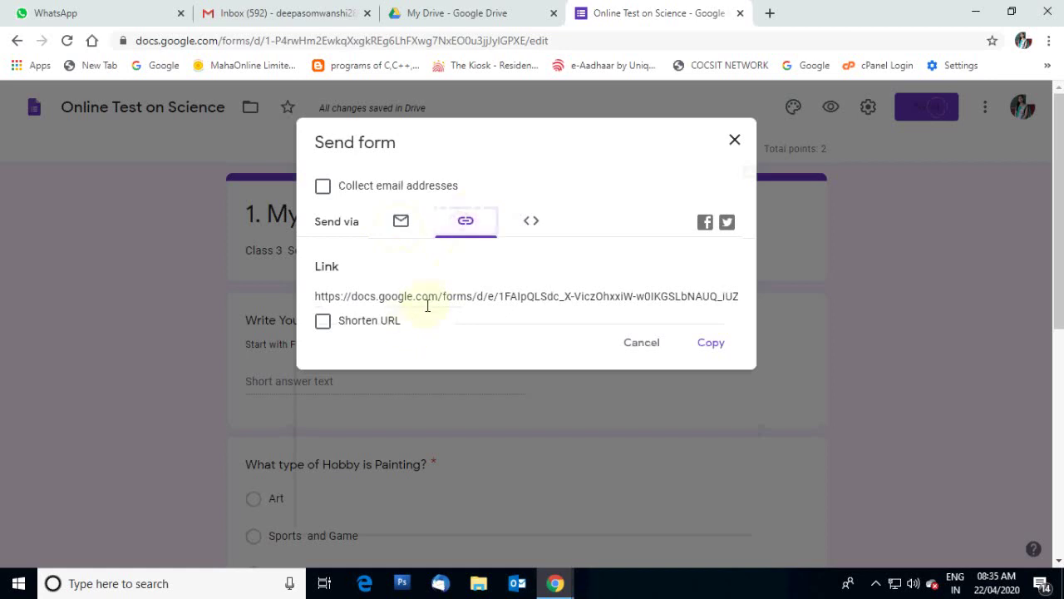
left_click(323, 322)
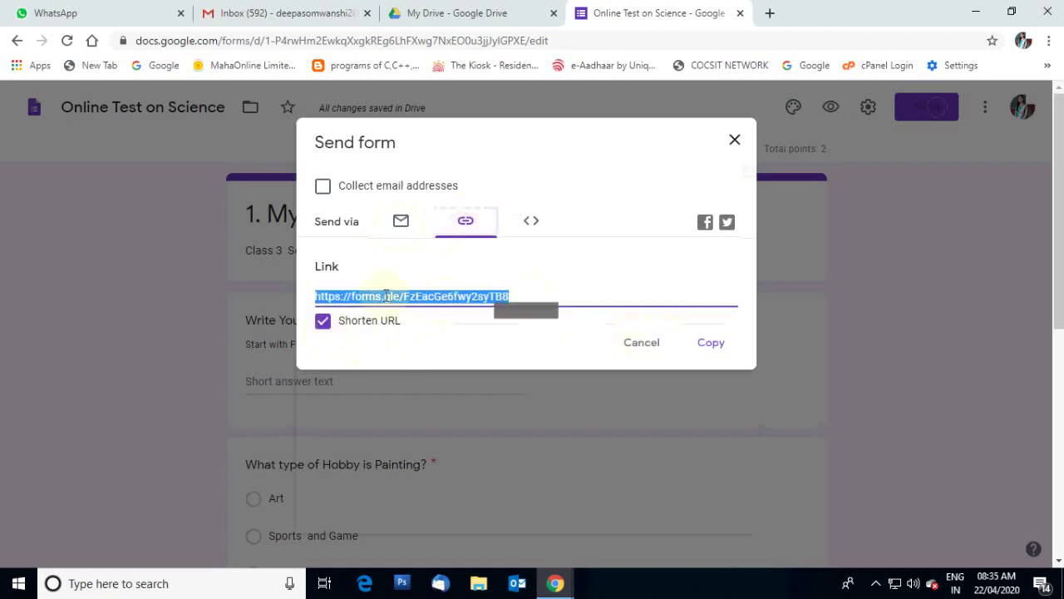
right_click(429, 298)
left_click(468, 321)
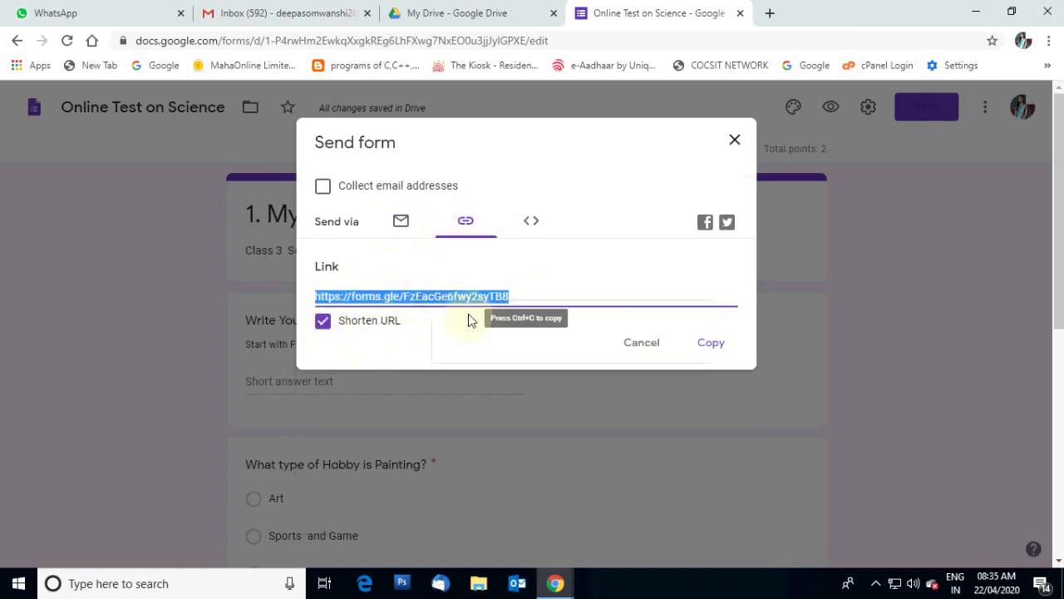
Switch to WhatsApp and send the copied form link in the most recent contact's chat.
left_click(67, 10)
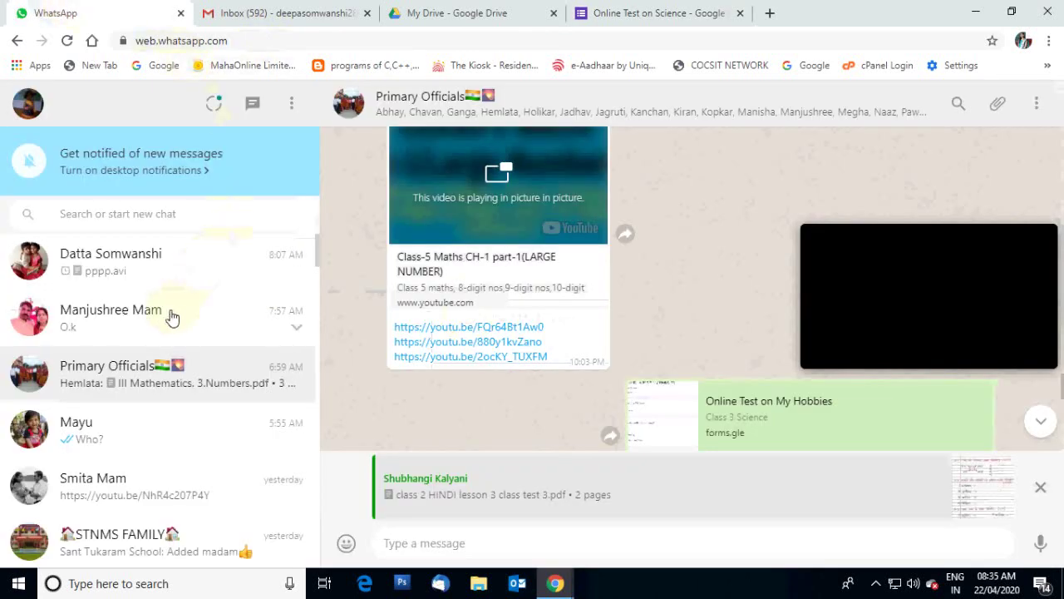
left_click(179, 268)
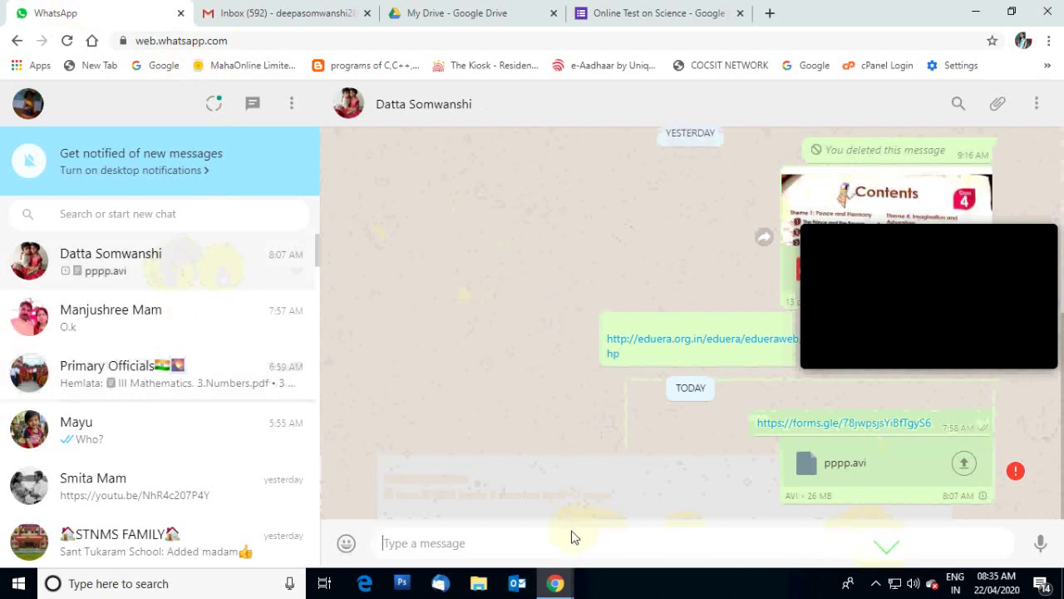
key("ctrl+v")
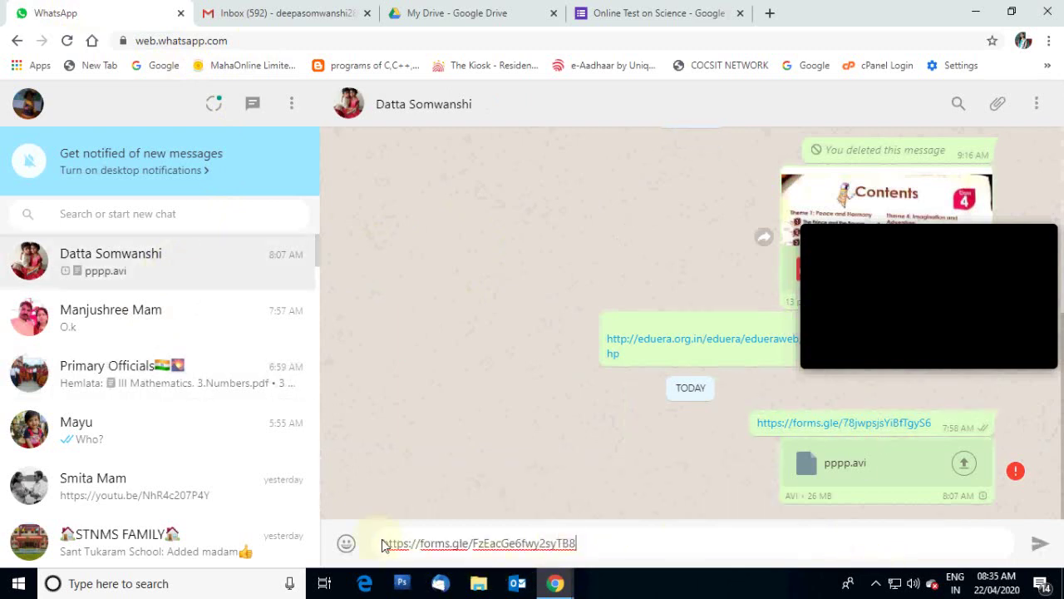
key("Return")
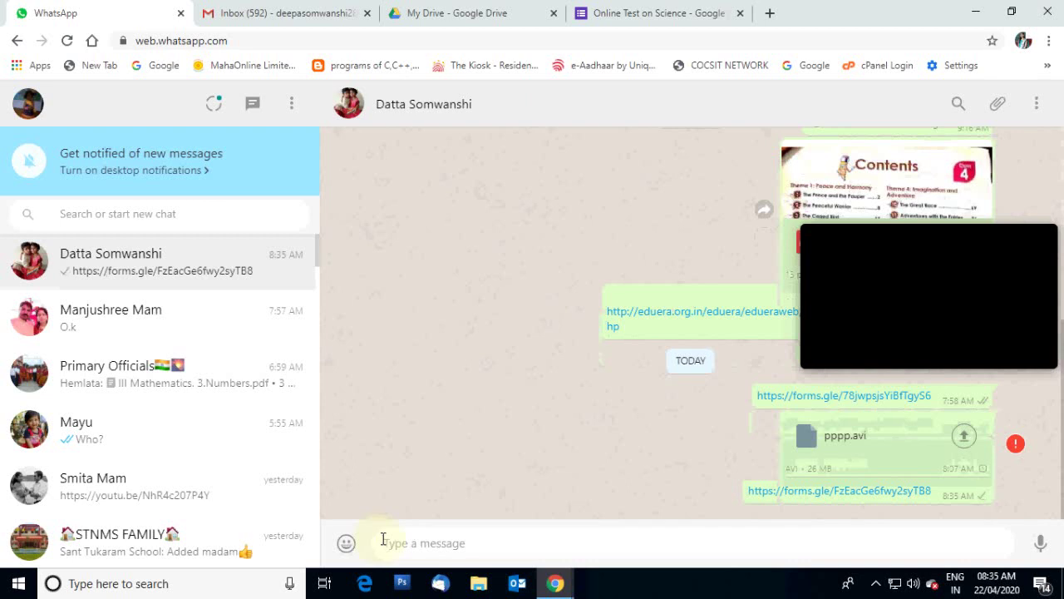
Send the message "Online Test" in the same chat, followed by the copied form link as a separate message.
type("SNI")
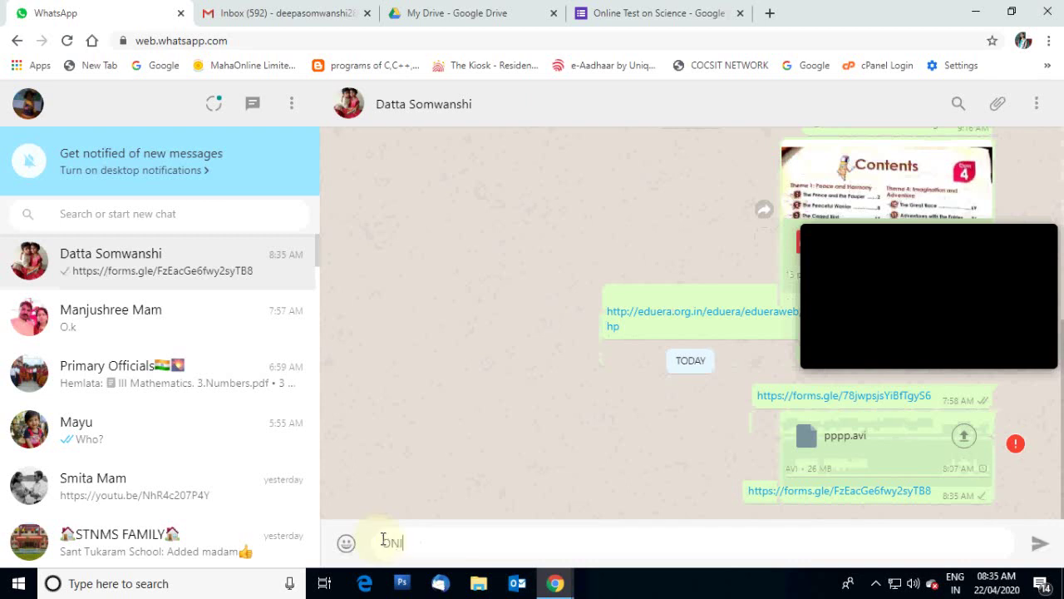
type("ine Test")
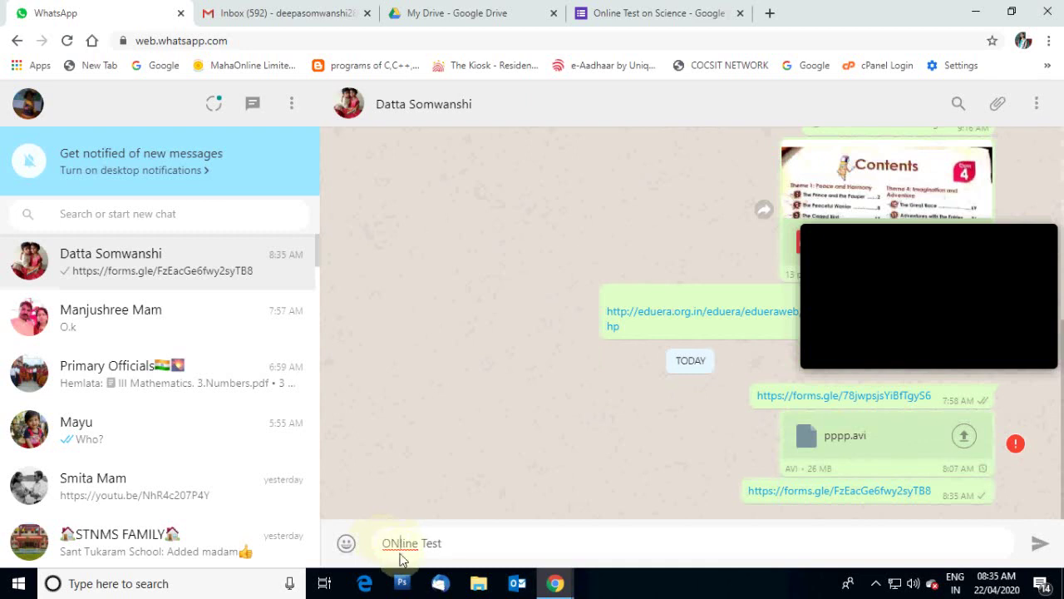
key("BackSpace")
type("n")
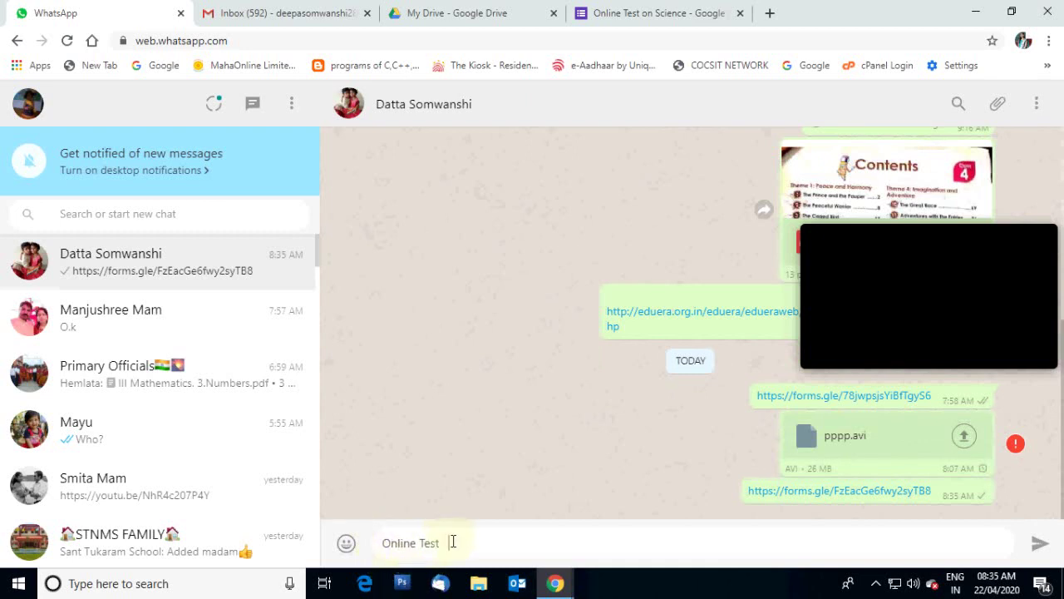
key("Return")
key("ctrl+v")
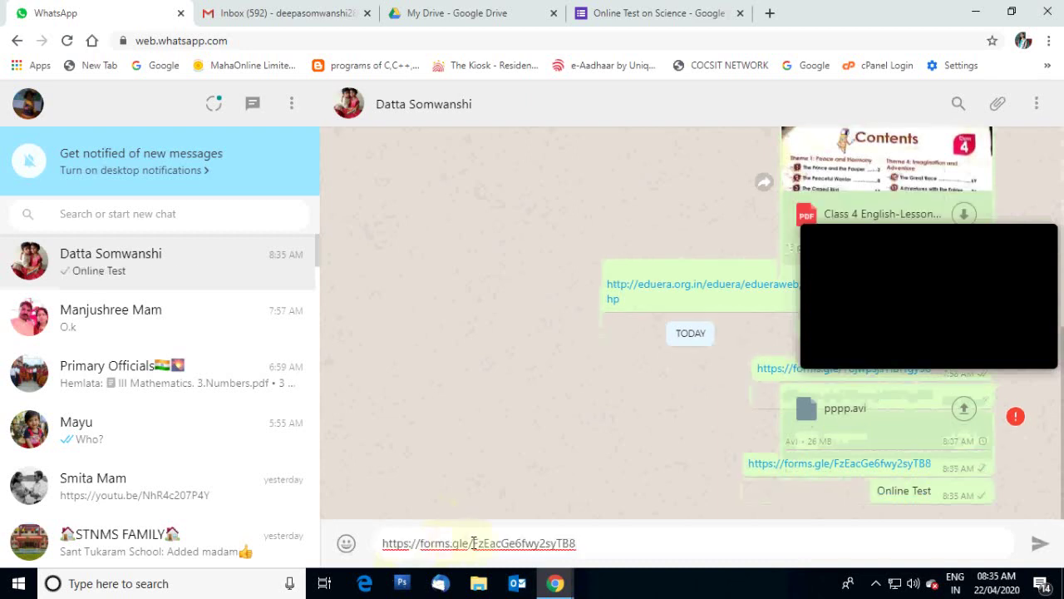
left_click(1036, 549)
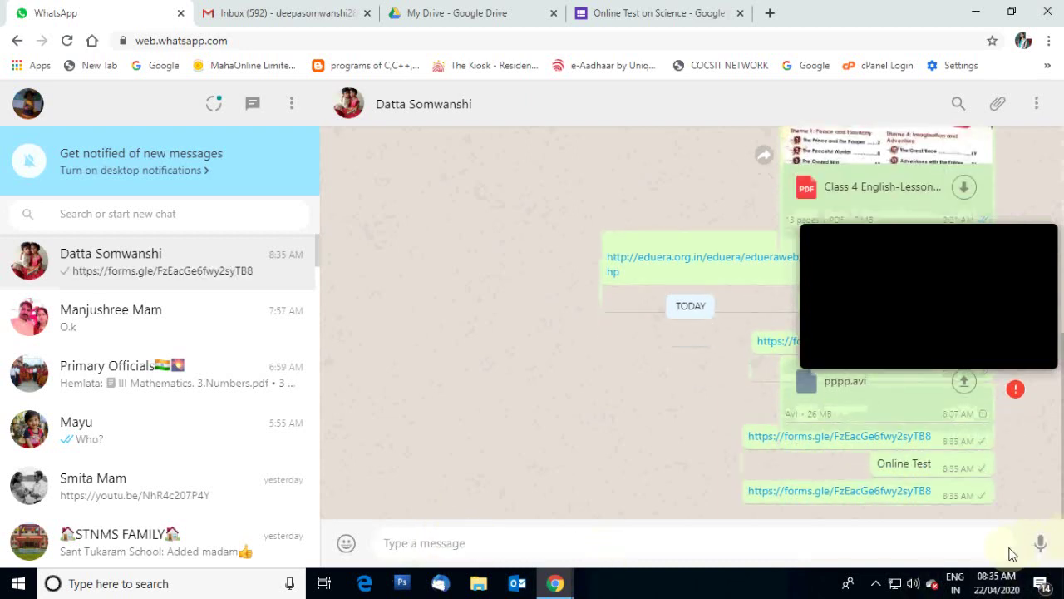